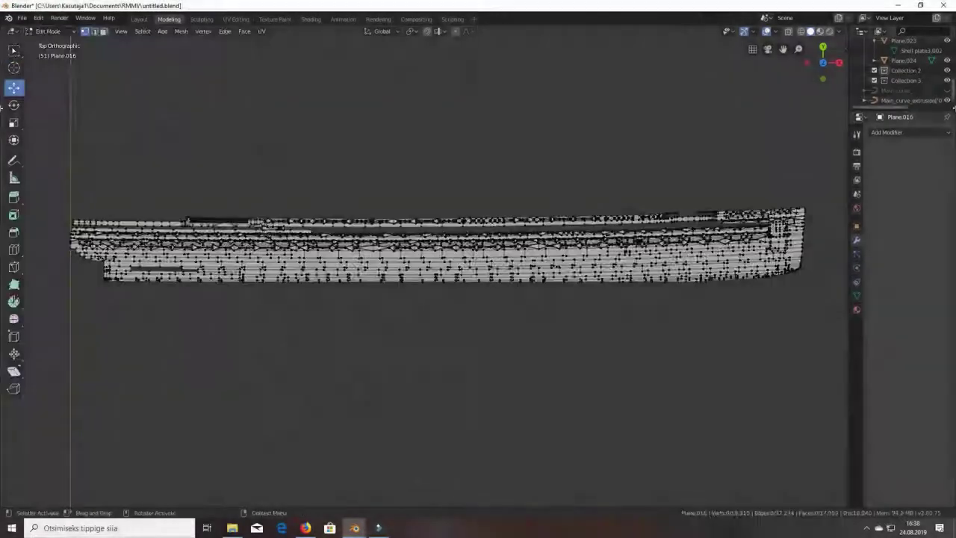
Zoom in on the hull's porthole rows in the Top Orthographic view
scroll(649, 183, up, 10)
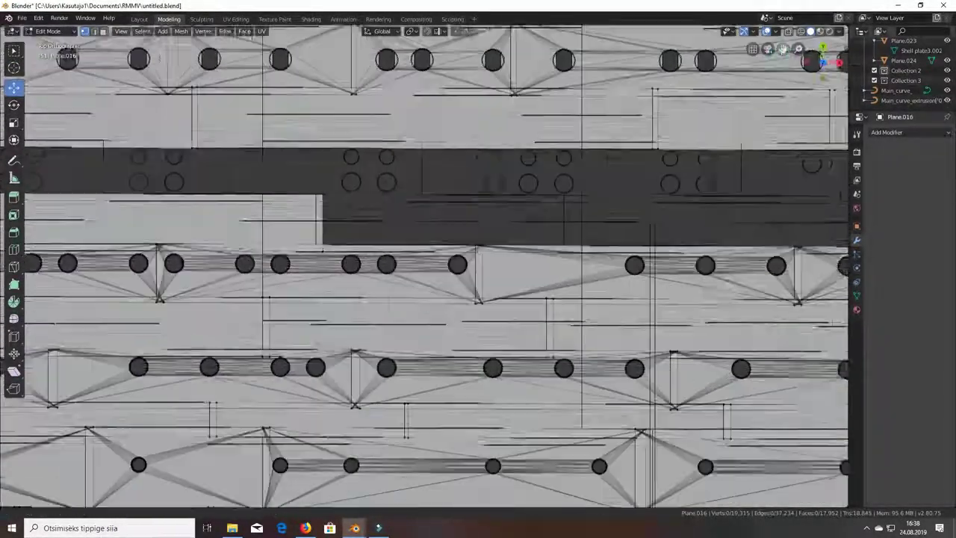
scroll(380, 193, up, 3)
Add a plane and move it over the dark gap above the porthole row
click(162, 33)
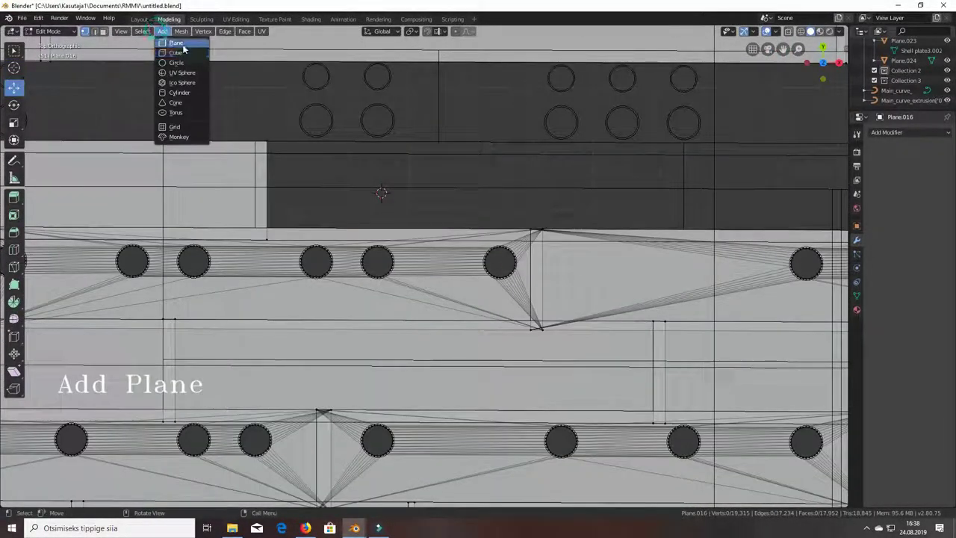
click(178, 46)
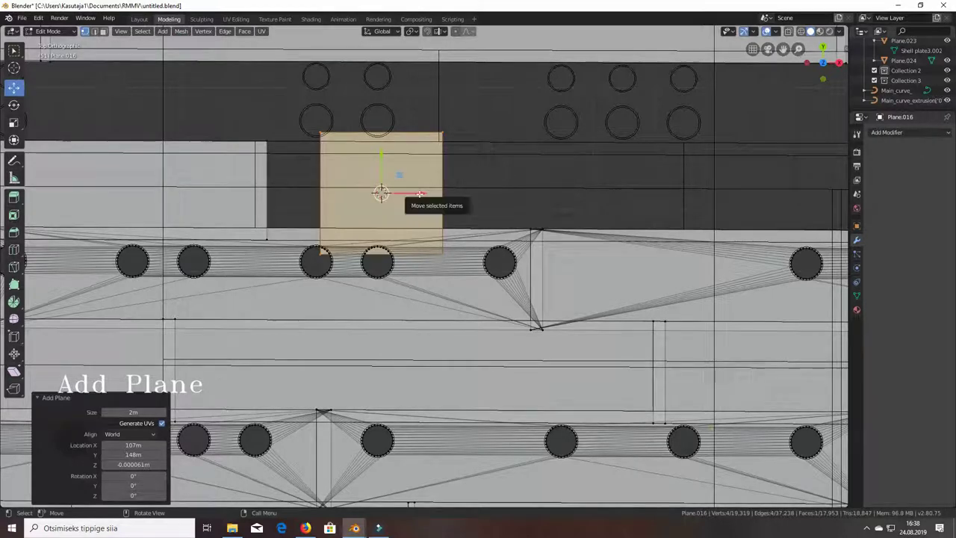
mouse_move(424, 191)
mouse_down()
mouse_move(356, 193)
mouse_move(334, 177)
mouse_up()
scroll(250, 126, up, 1)
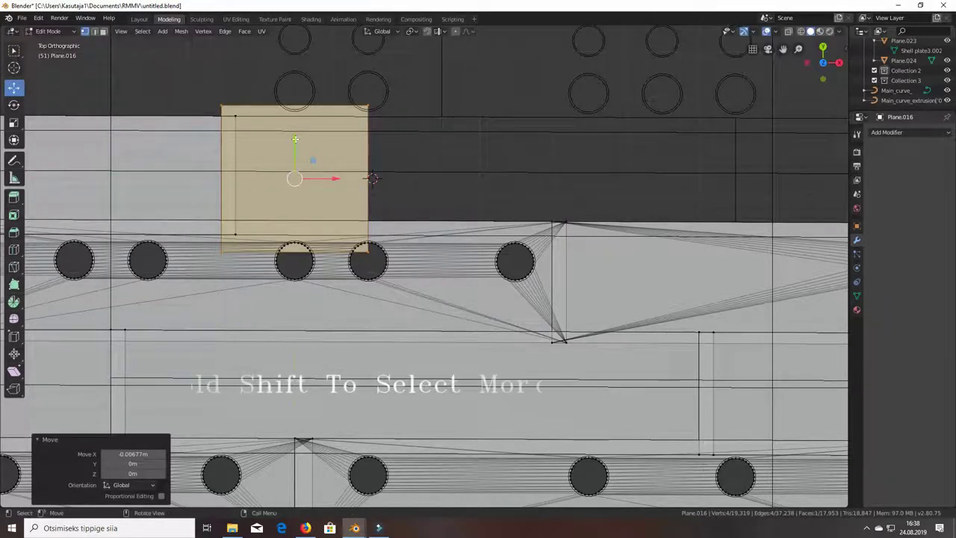
key(y)
click(295, 149)
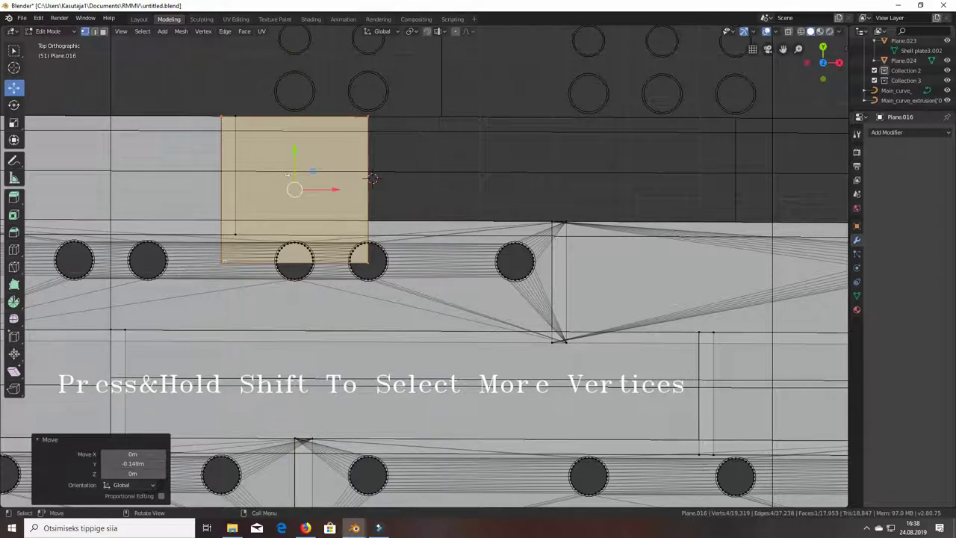
Snap the plane's corner vertices to the hull edge and stretch its right side across the gap
click(222, 262)
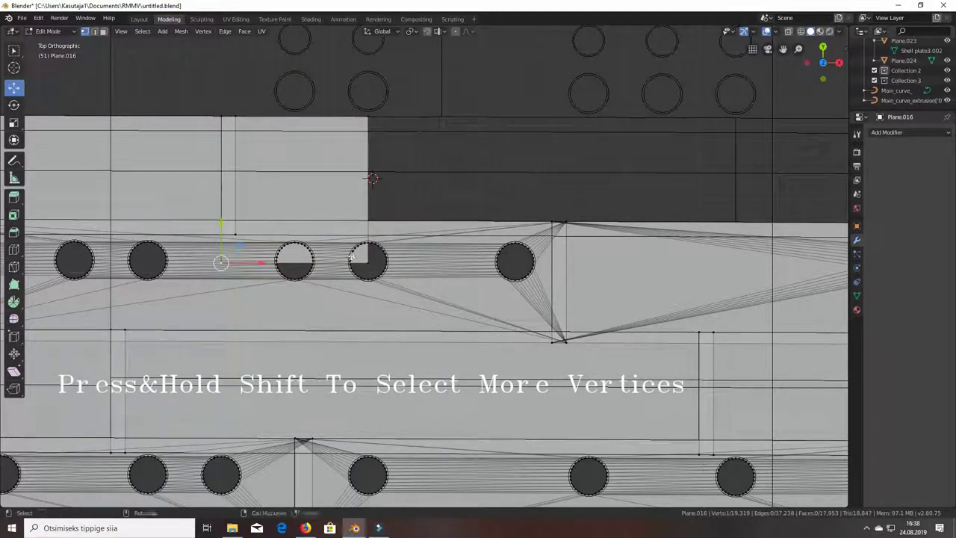
drag(293, 224, 300, 193)
click(377, 107)
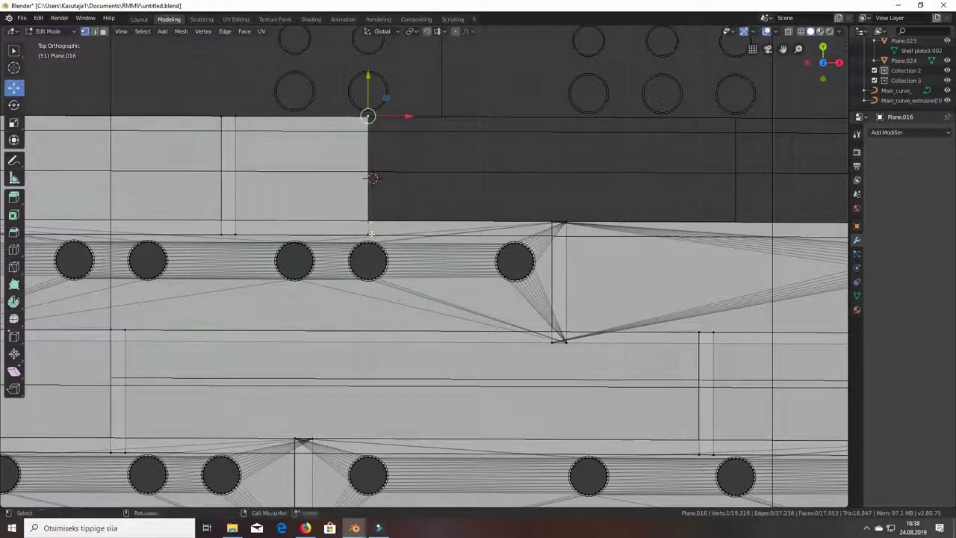
drag(369, 176, 754, 178)
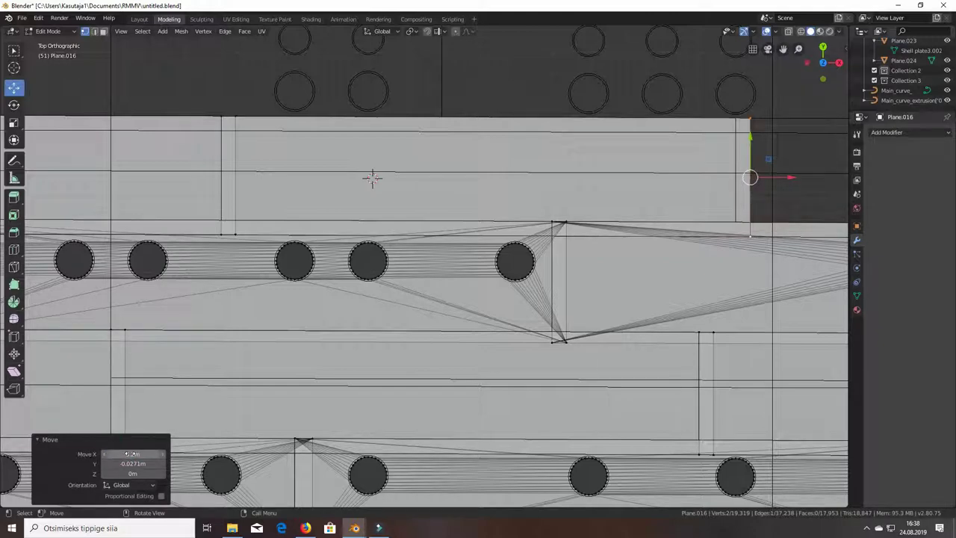
Commit the 5.2 m stretch, then add a plane in the next gap and stretch it across the band
key(Return)
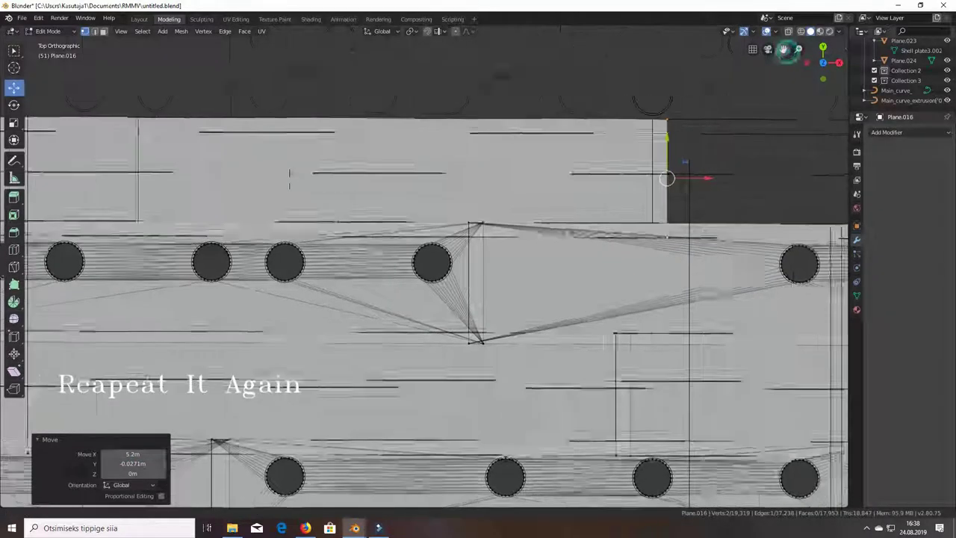
shift+middle_drag(372, 177, 30, 193)
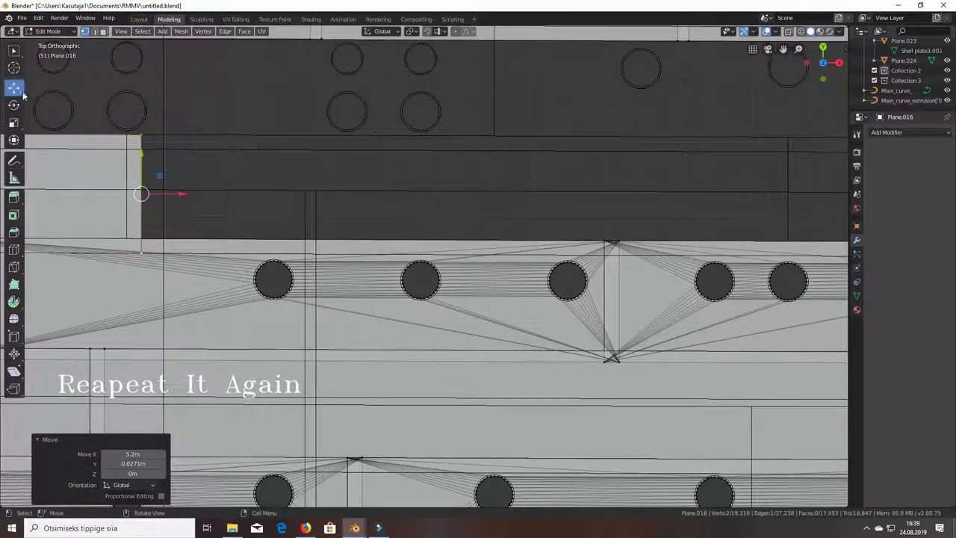
key(shift+r)
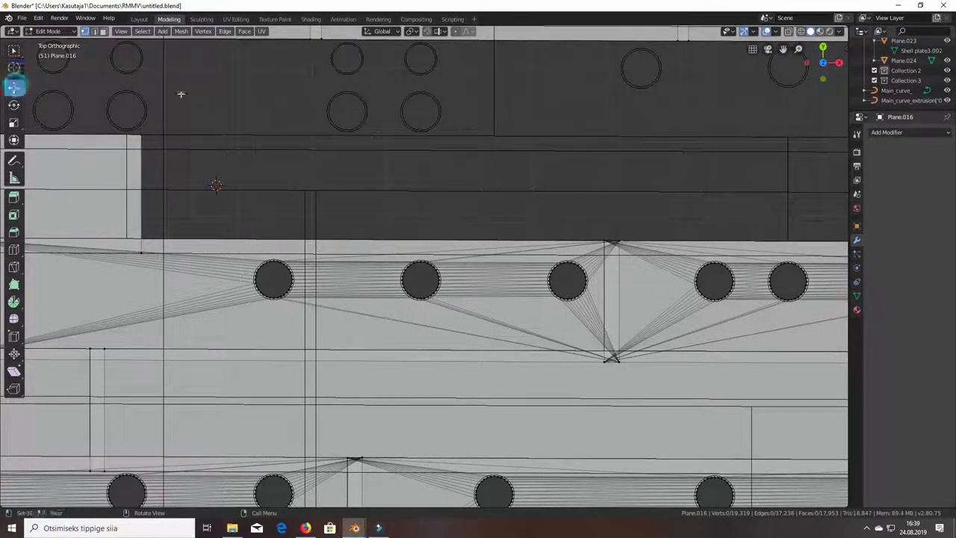
key(shift+r)
key(alt+a)
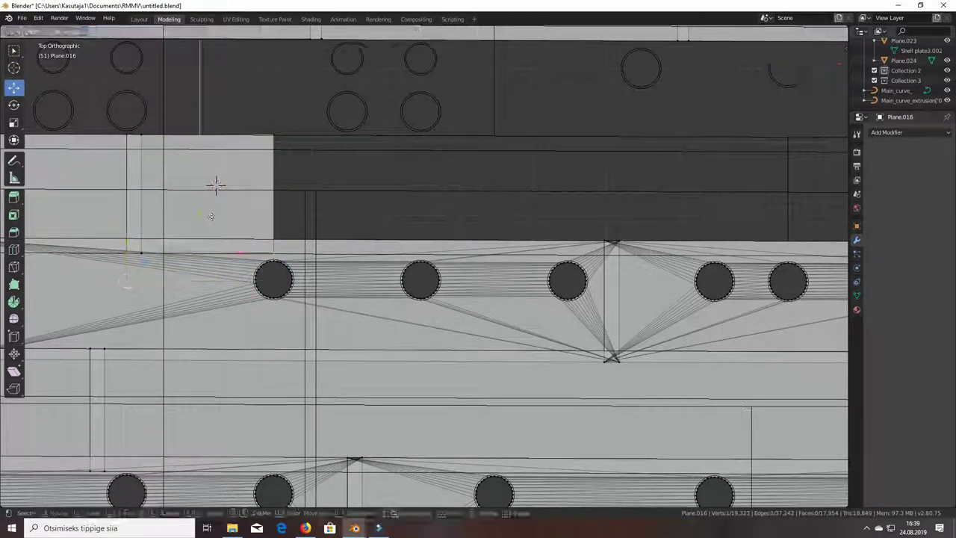
key(shift+r)
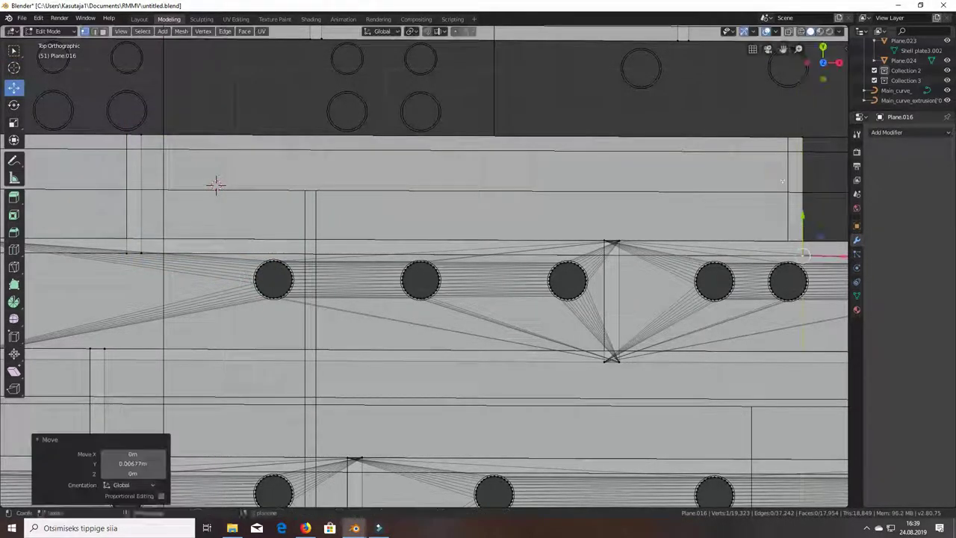
shift+middle_drag(214, 186, 34, 78)
key(shift+r)
Add another plane and stretch it across the following gap in the dark hull band
key(shift+r)
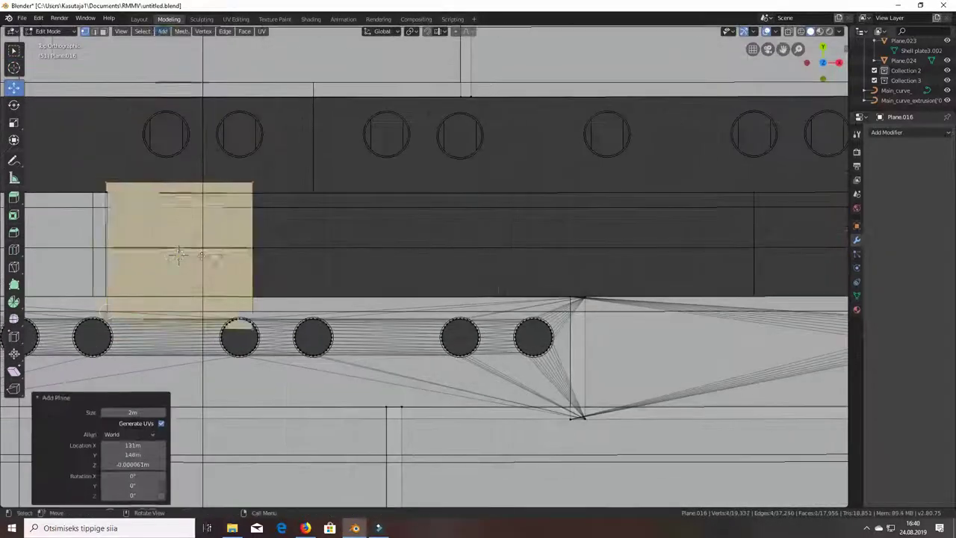
key(shift+r)
click(177, 252)
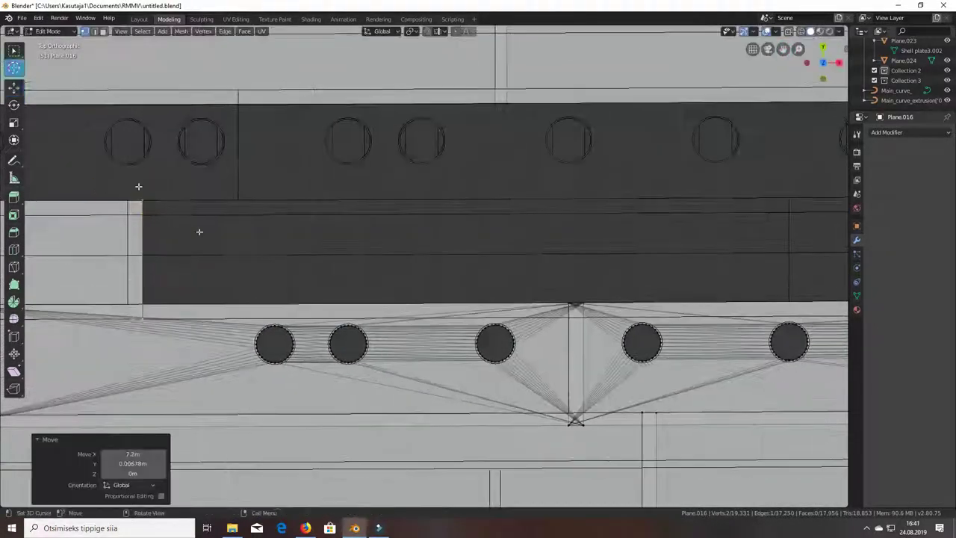
key(shift+r)
click(233, 248)
shift+middle_drag(231, 247, 112, 171)
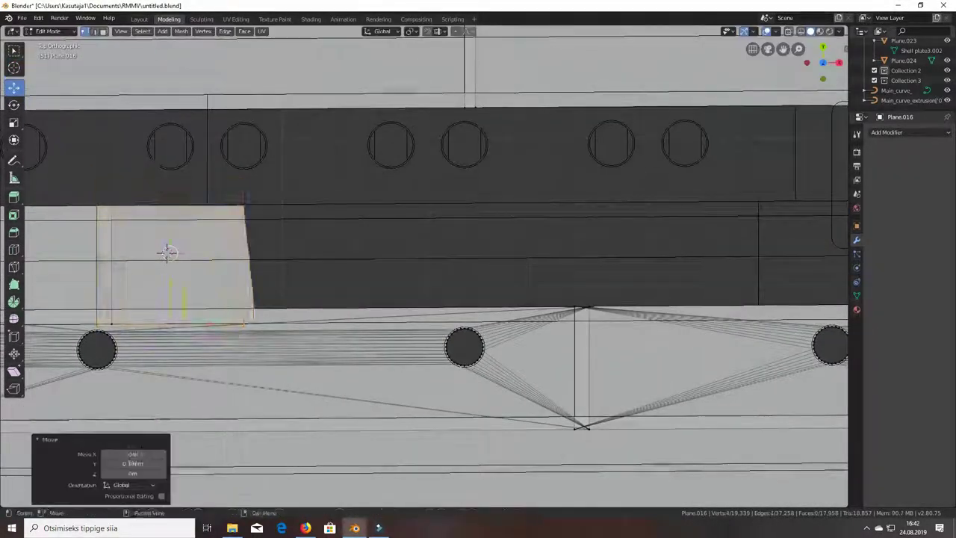
key(shift+r)
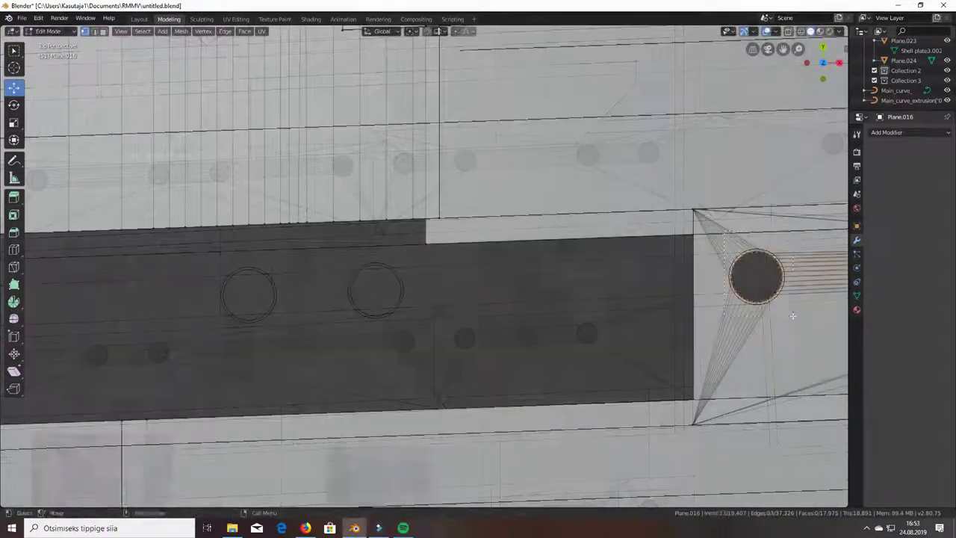
Duplicate the porthole vertex circle and place the copy beside the original
key(shift+d)
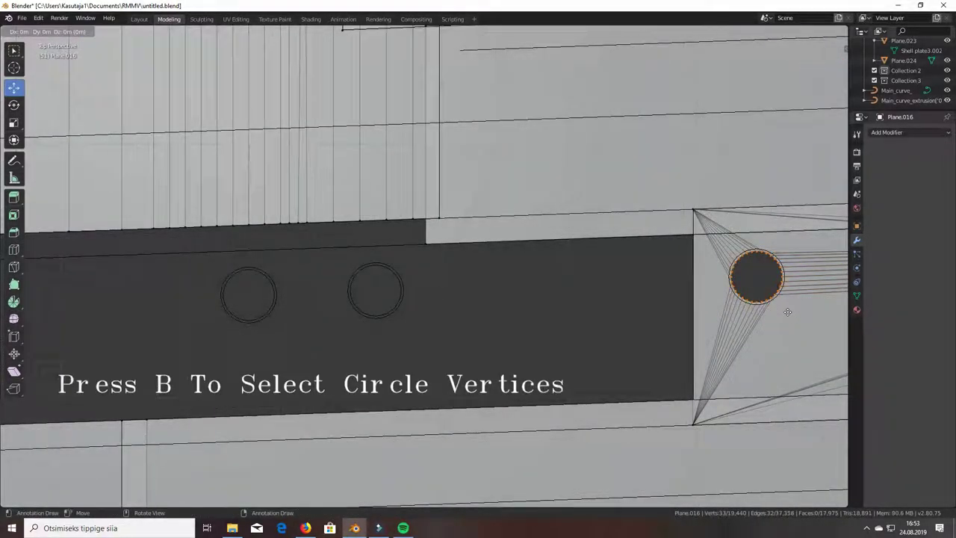
click(407, 325)
scroll(366, 284, up, 6)
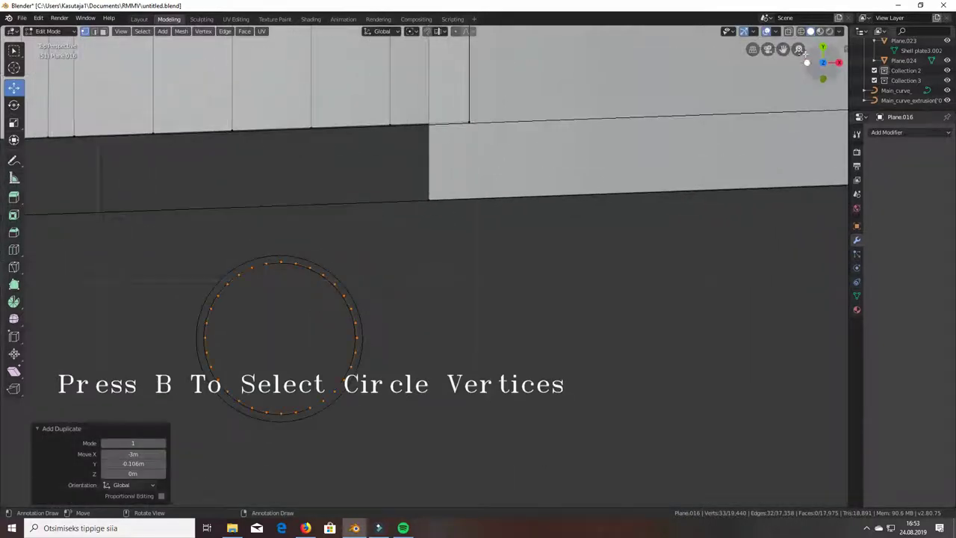
shift+middle_drag(281, 333, 554, 254)
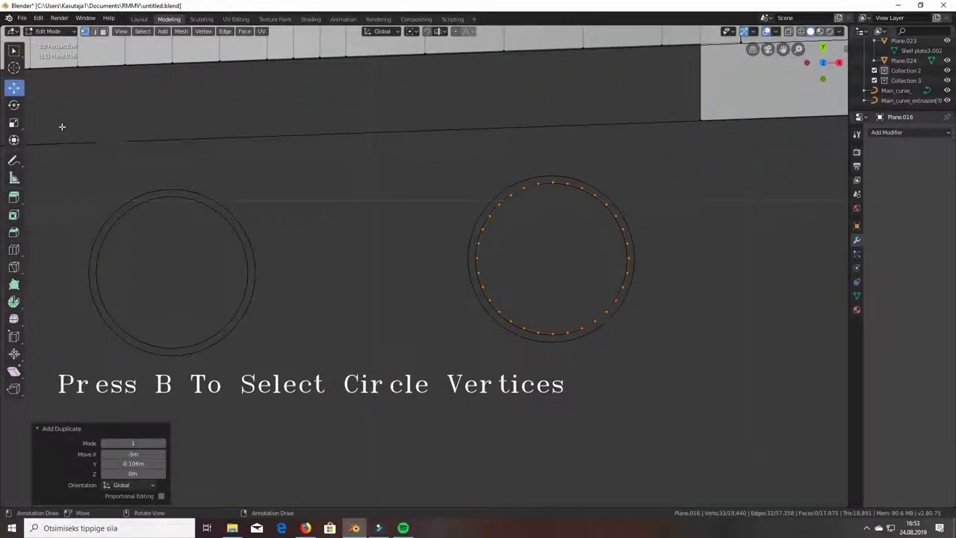
scroll(449, 224, up, 1)
Nudge the circle along X and Y to centre it, then copy it into the left ring
key(g)
key(x)
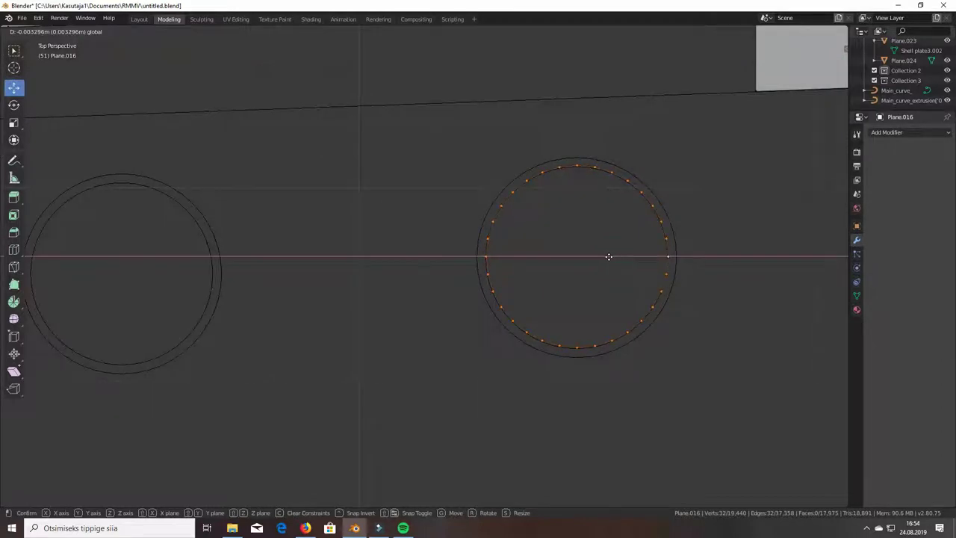
click(608, 256)
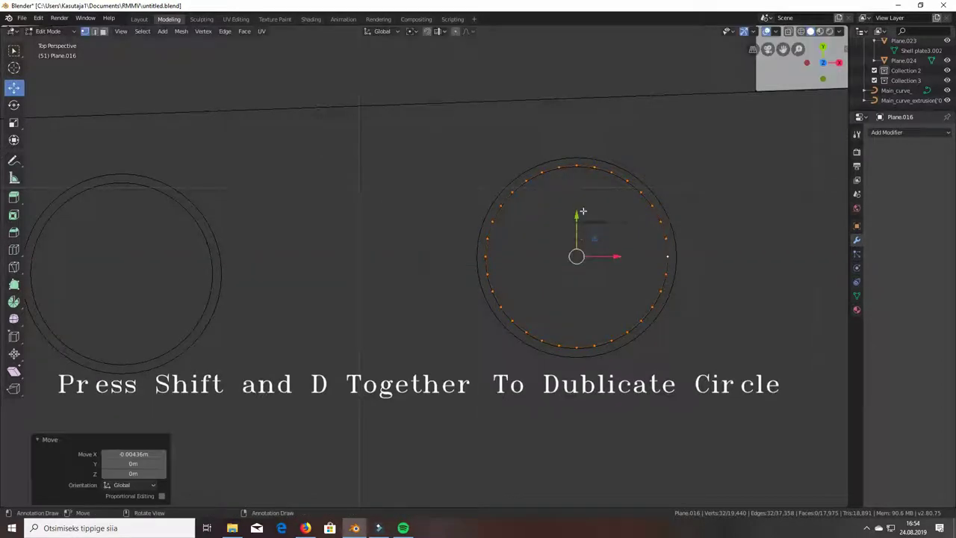
drag(575, 216, 575, 213)
scroll(690, 226, down, 1)
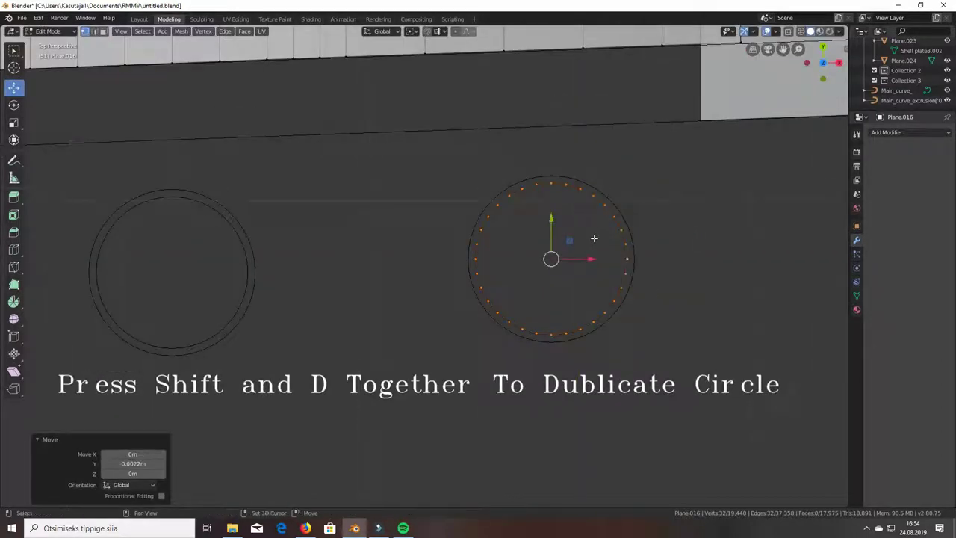
key(shift+d)
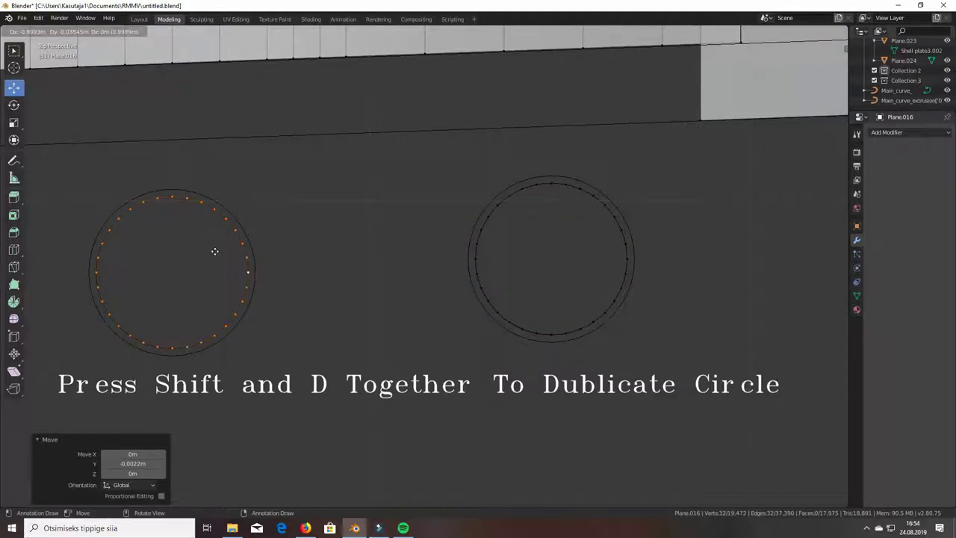
click(214, 251)
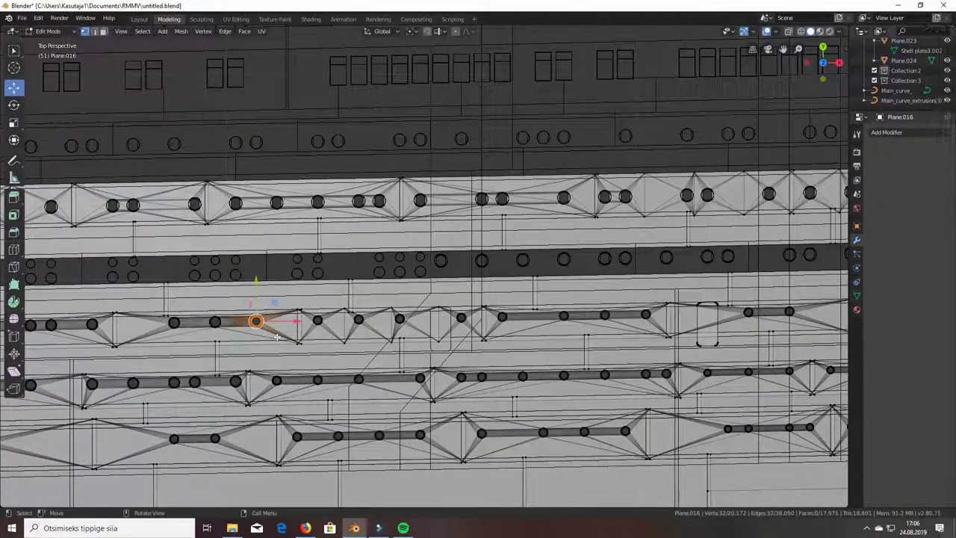
Place another circle copy and fine-tune its position along X
key(g)
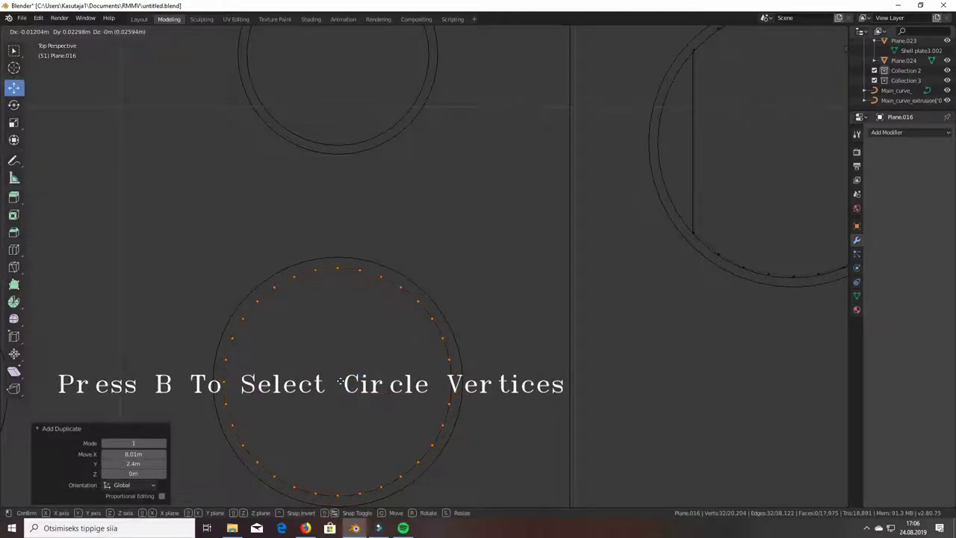
click(341, 382)
key(g)
key(x)
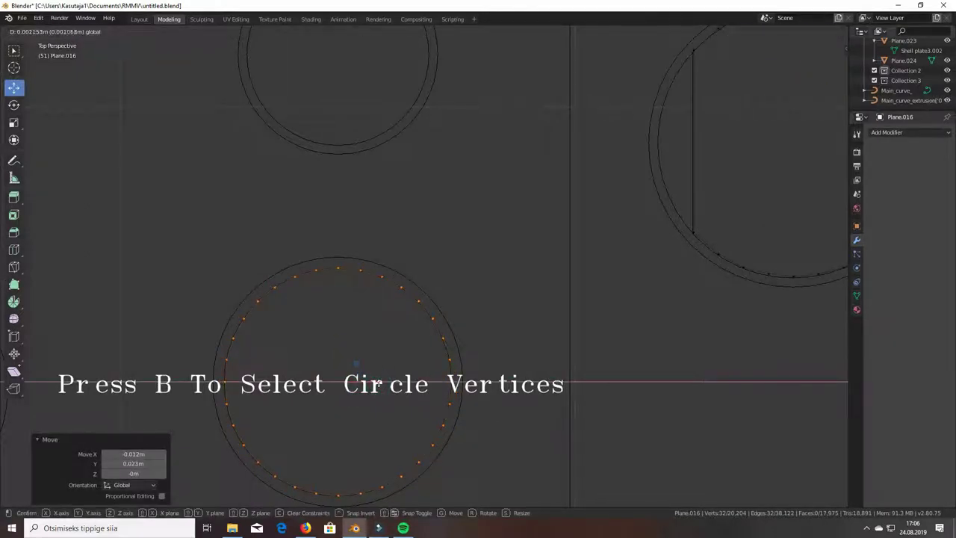
click(356, 364)
key(g)
key(x)
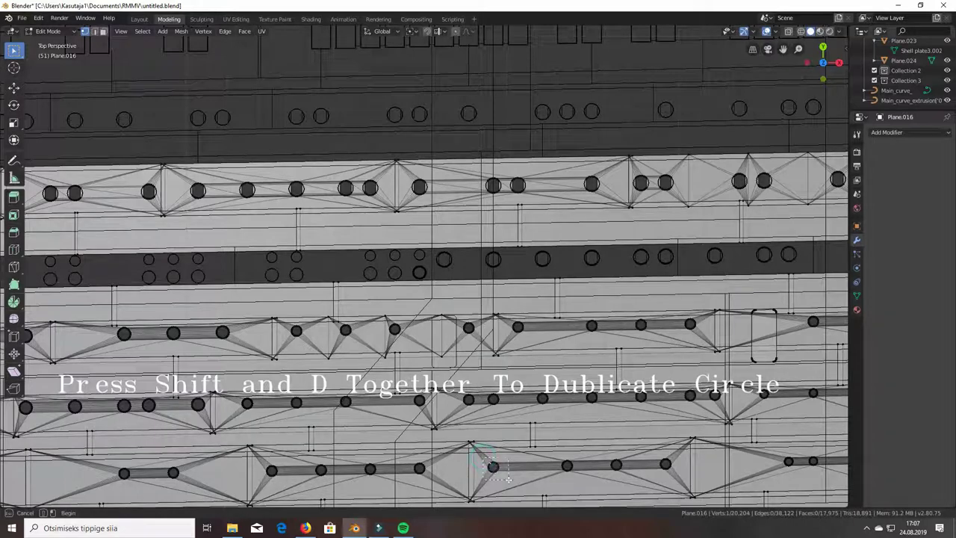
Copy a porthole circle onto a ring in the dark band and centre it with the move gizmo
drag(472, 447, 508, 478)
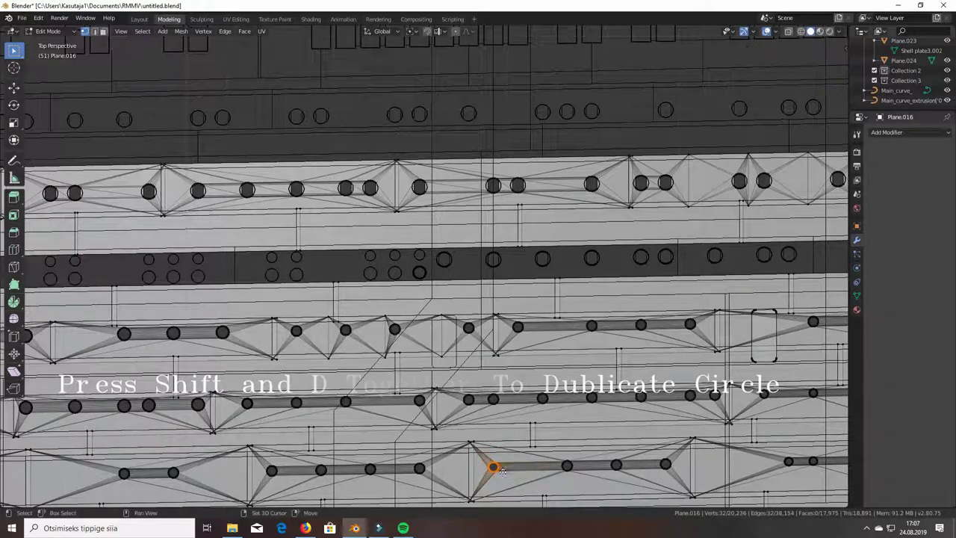
key(shift+d)
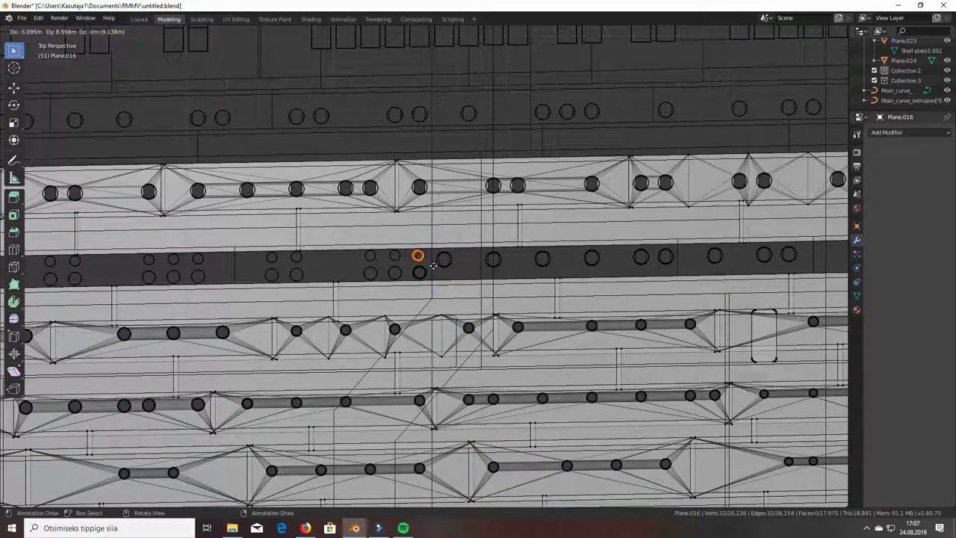
click(433, 265)
scroll(419, 257, up, 4)
scroll(388, 209, up, 3)
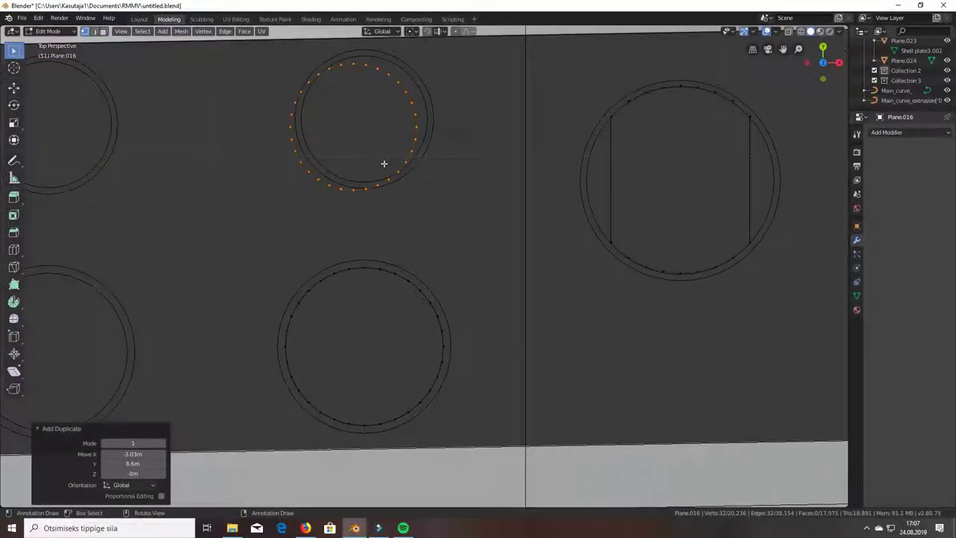
click(11, 89)
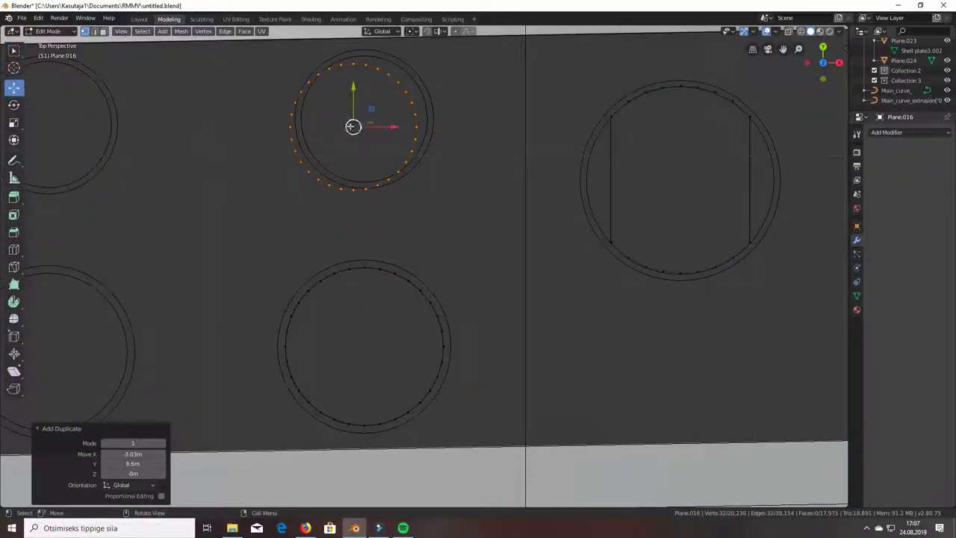
drag(353, 127, 358, 118)
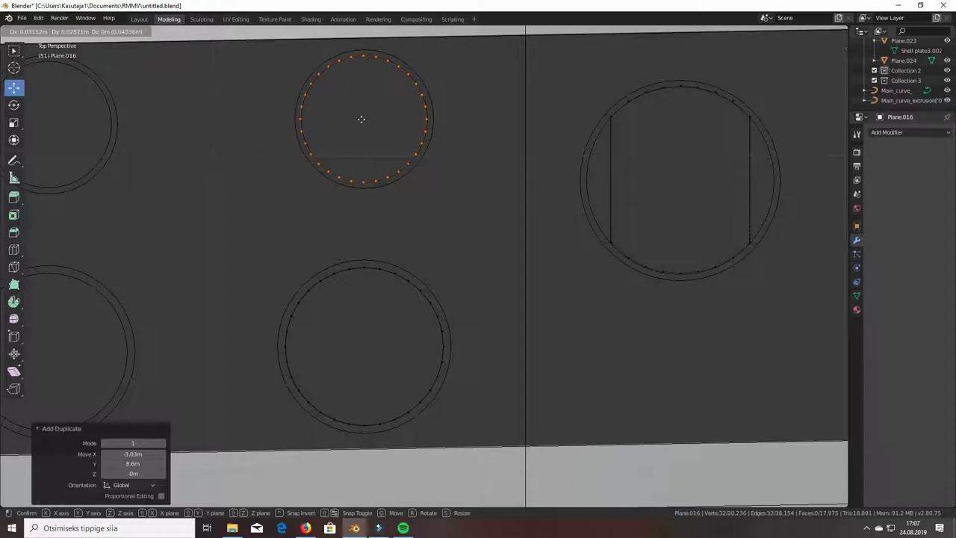
mouse_move(361, 119)
mouse_down()
mouse_move(391, 120)
mouse_move(352, 96)
mouse_move(365, 89)
mouse_up()
Box-select the upper and lower circles and duplicate the pair into the next portholes
middle_drag(348, 226, 446, 223)
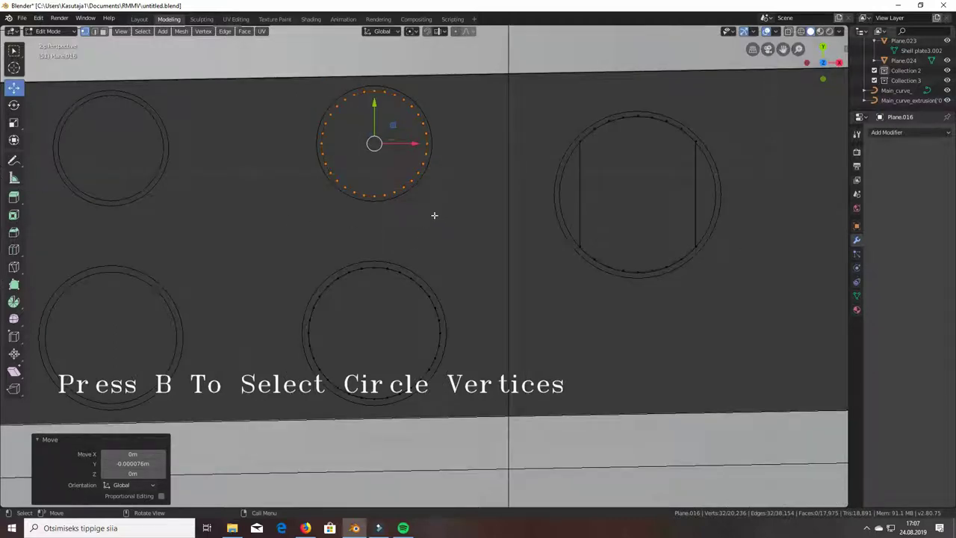
key(b)
drag(224, 213, 480, 410)
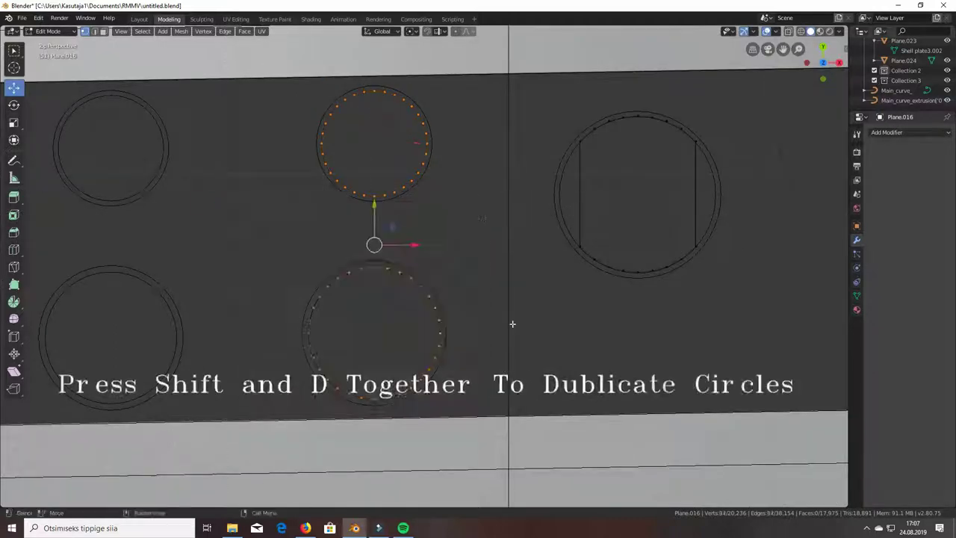
key(shift+d)
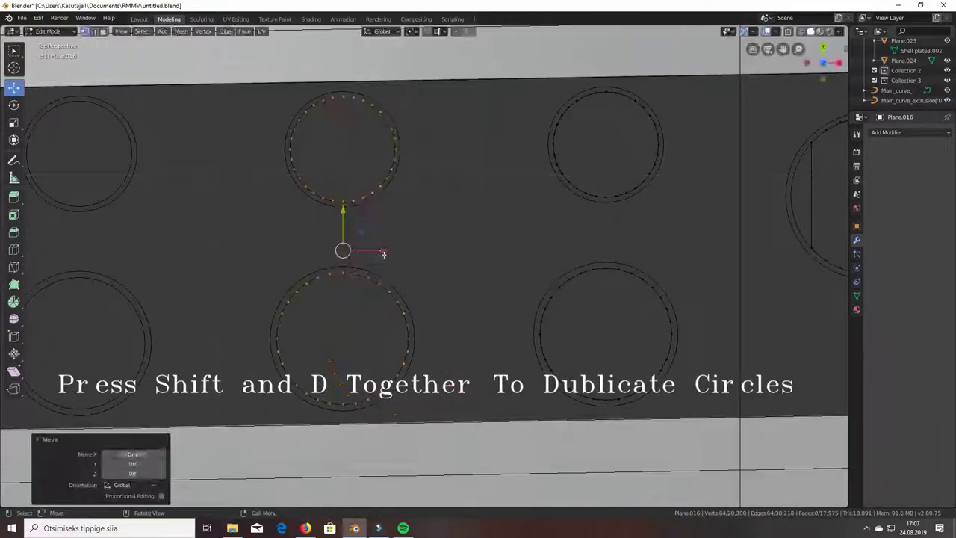
middle_drag(523, 225, 555, 162)
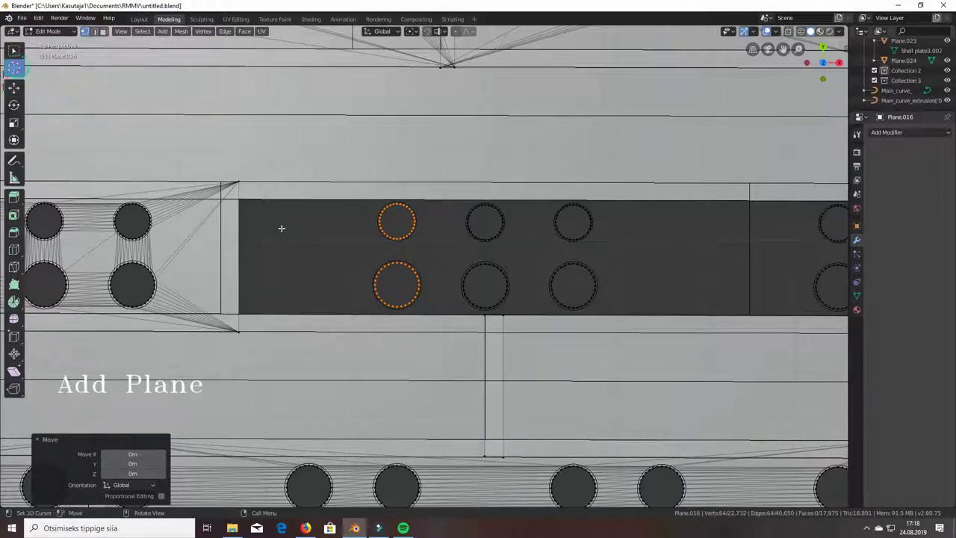
Add a new plane at the first porthole and lower it 0.469 m along Y
click(14, 88)
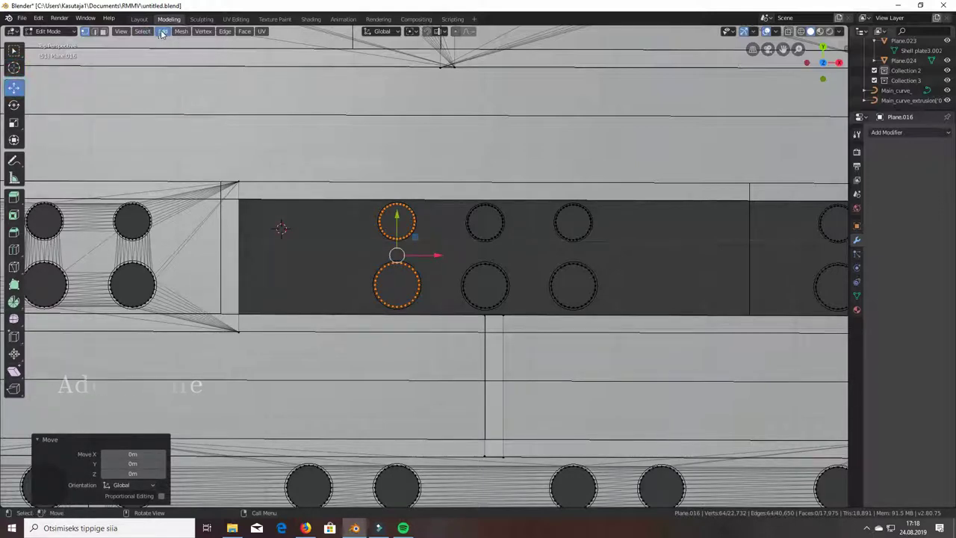
click(162, 32)
click(172, 43)
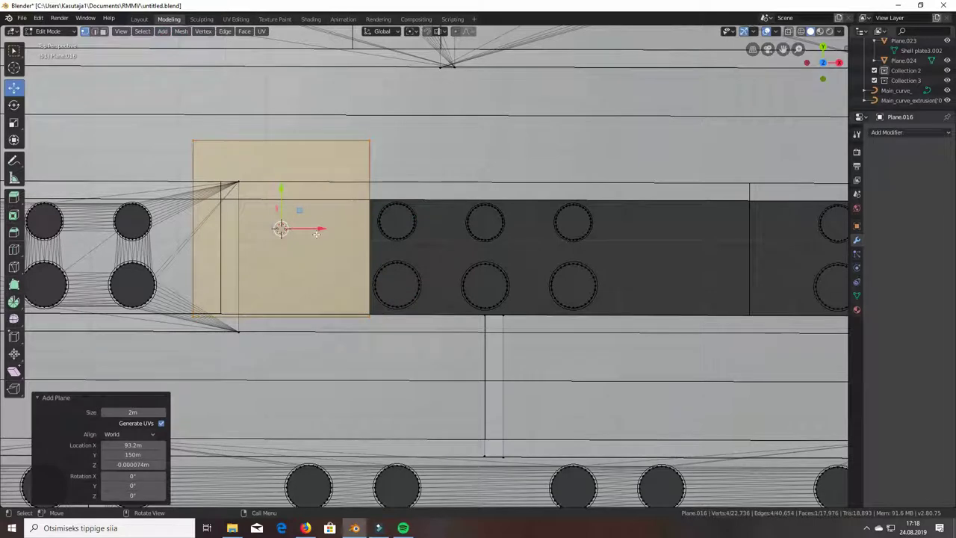
drag(316, 234, 341, 232)
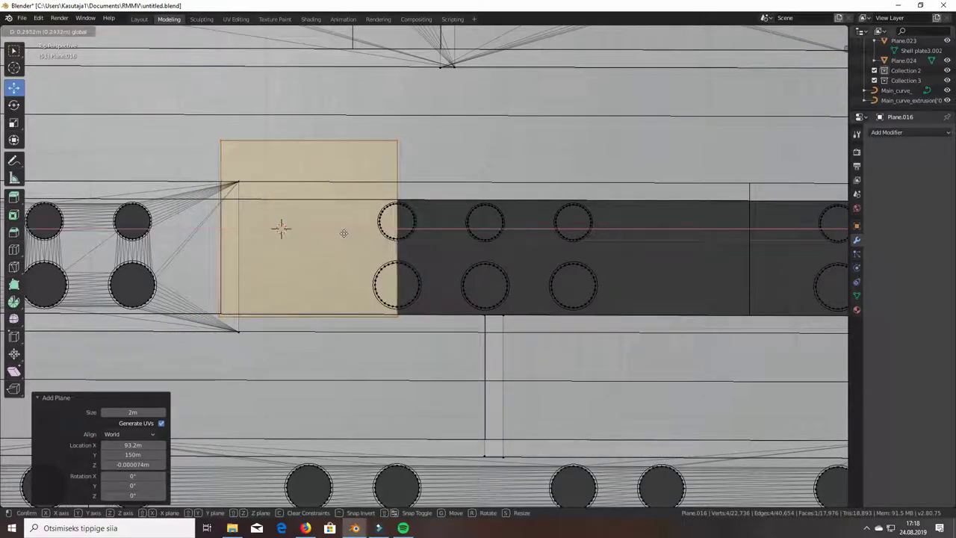
click(343, 233)
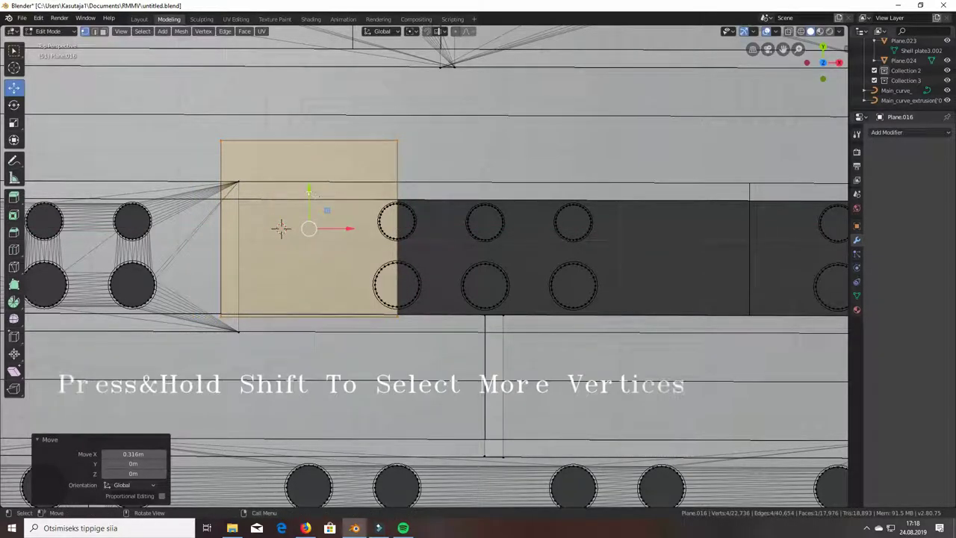
key(g)
key(y)
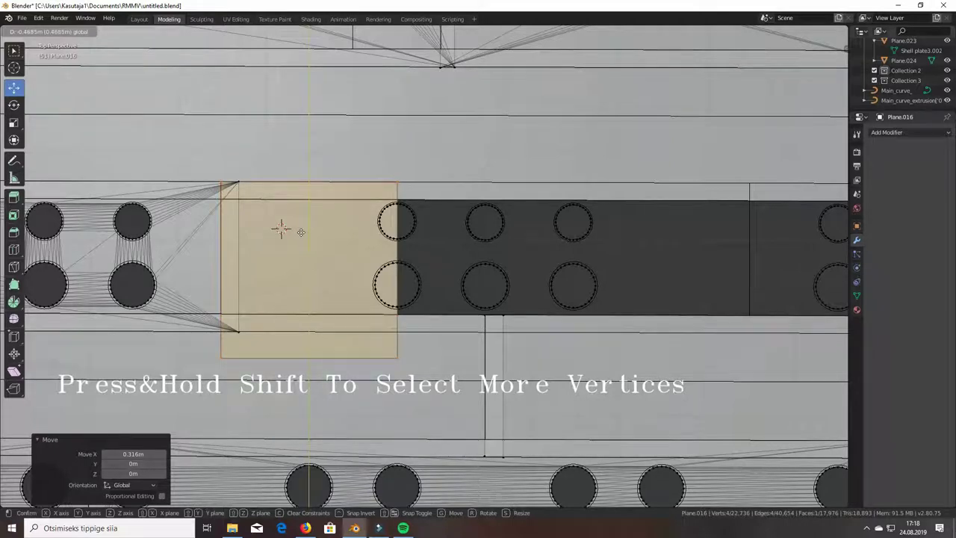
click(301, 232)
Align the plane's bottom edge to the hull and slide its edge 4.2 m along X
click(221, 351)
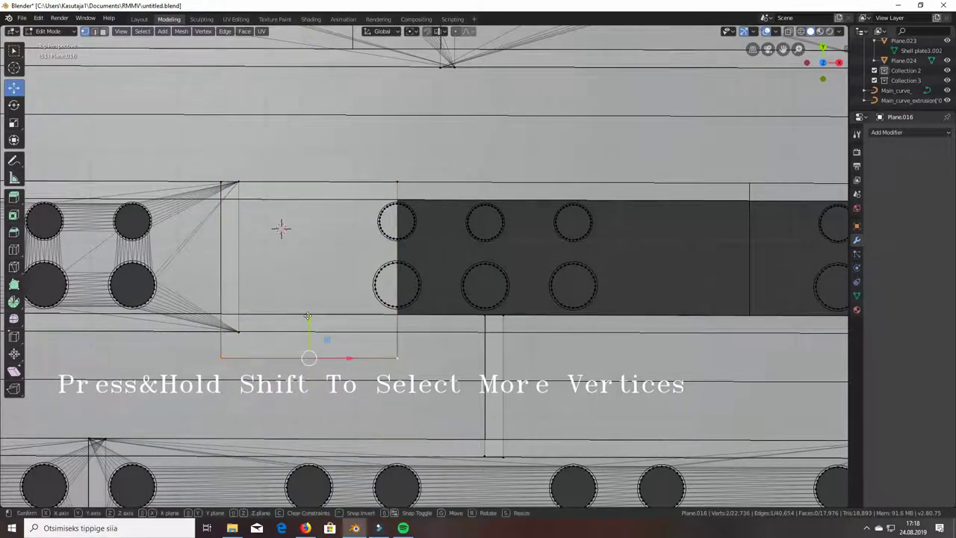
key(g)
key(y)
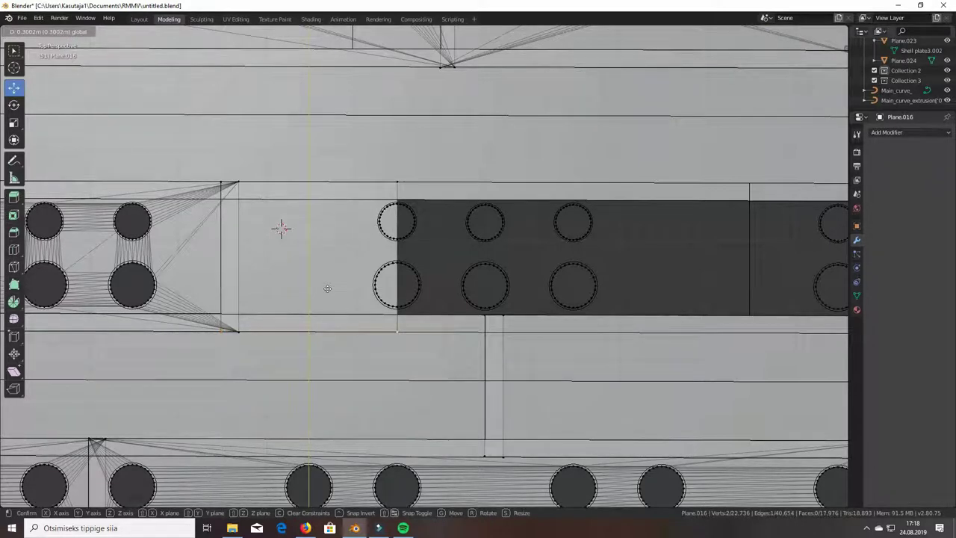
click(328, 288)
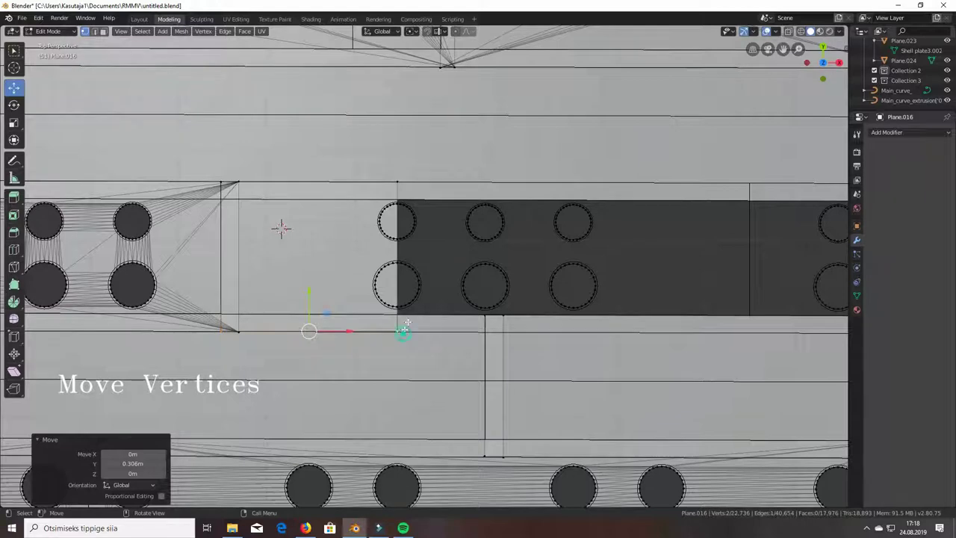
click(403, 330)
drag(397, 256, 775, 258)
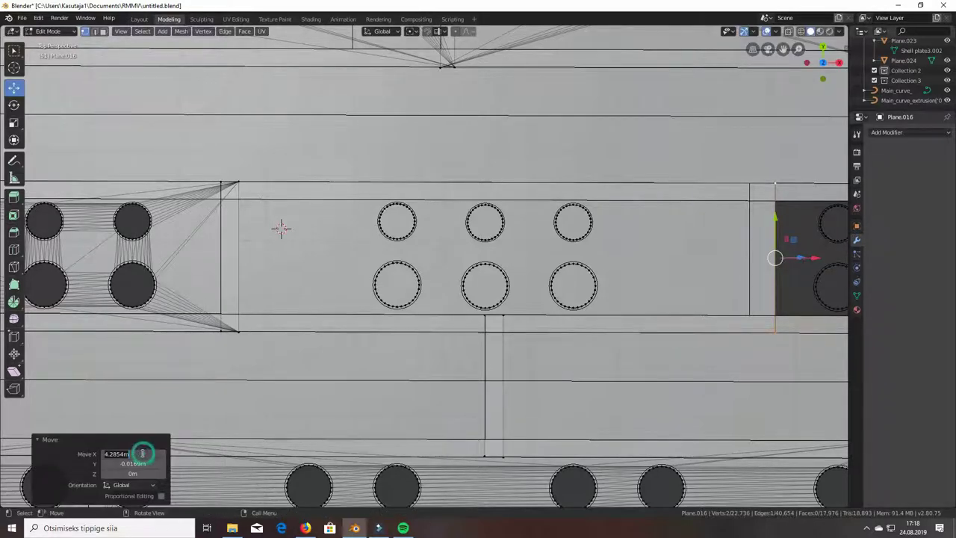
text(.2)
key(Return)
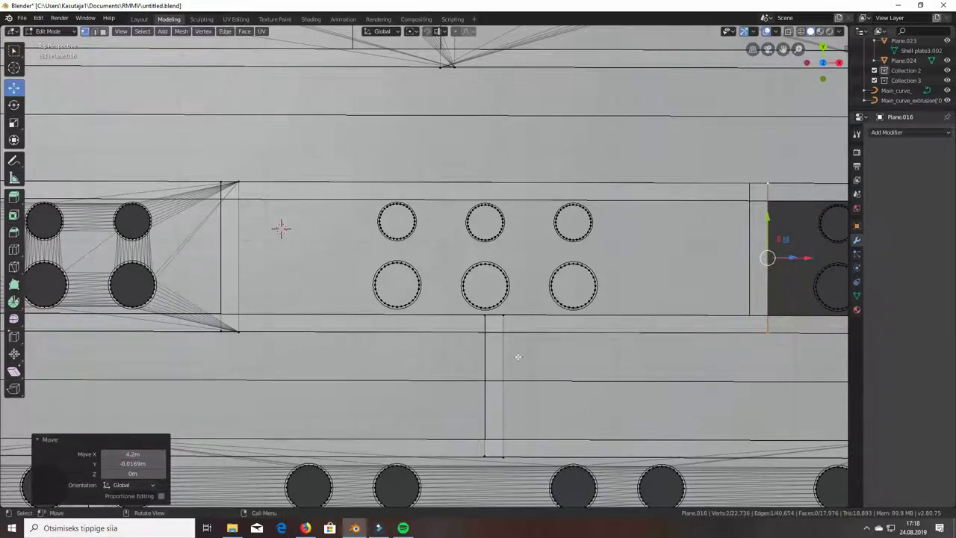
click(770, 329)
drag(770, 329, 769, 299)
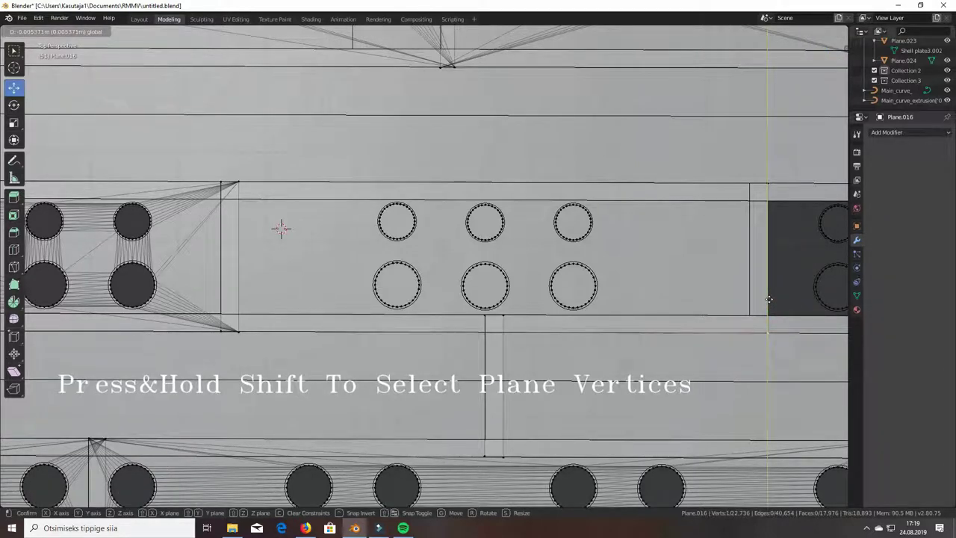
Select the plane's corner vertices and delete only its faces, keeping the edges
click(769, 299)
shift+click(770, 181)
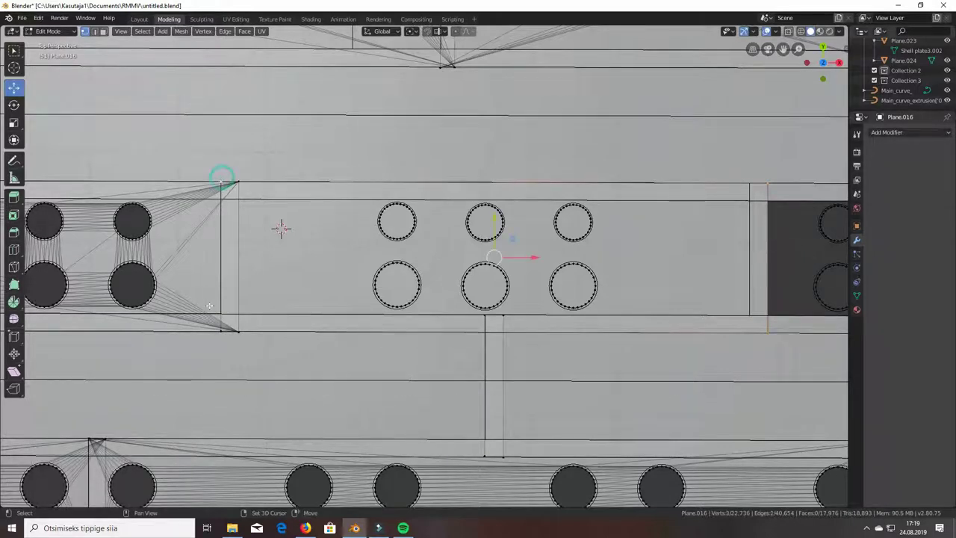
key(Delete)
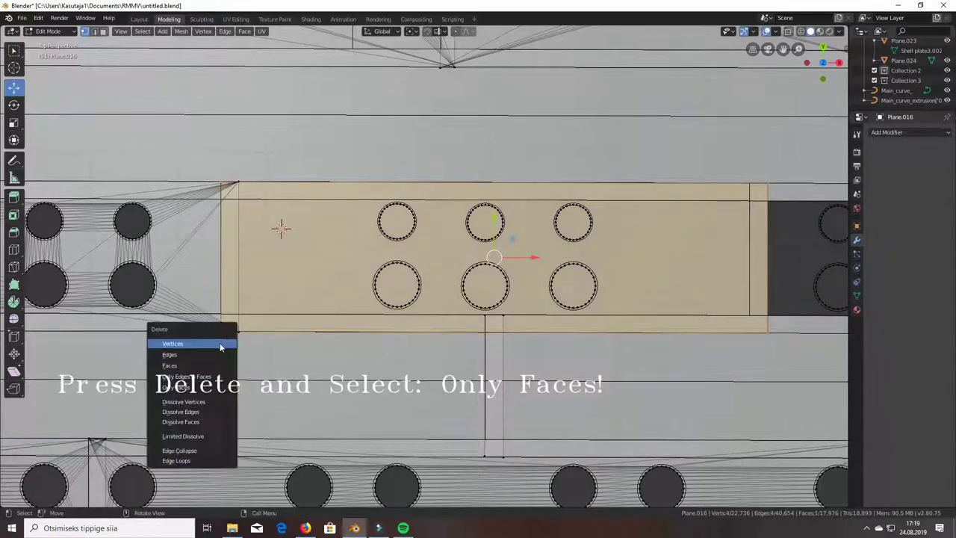
click(215, 386)
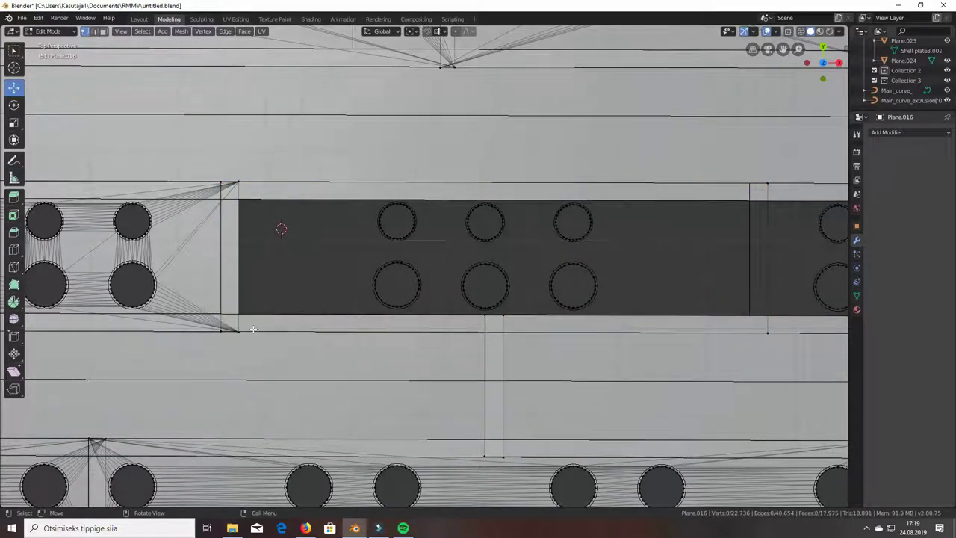
Box-select the plane's edge vertices and the six porthole circles, then fill with Alt+F
key(b)
drag(220, 171, 217, 354)
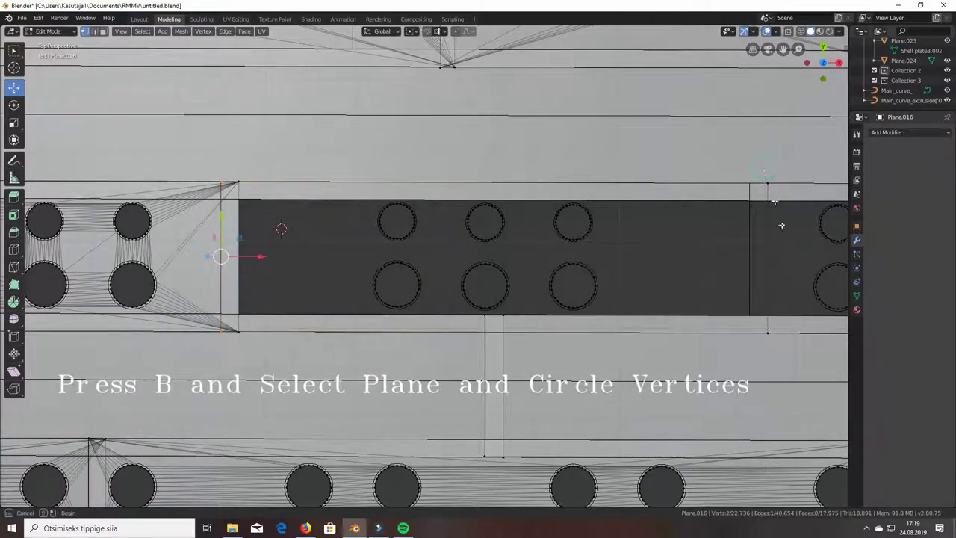
drag(786, 343, 782, 356)
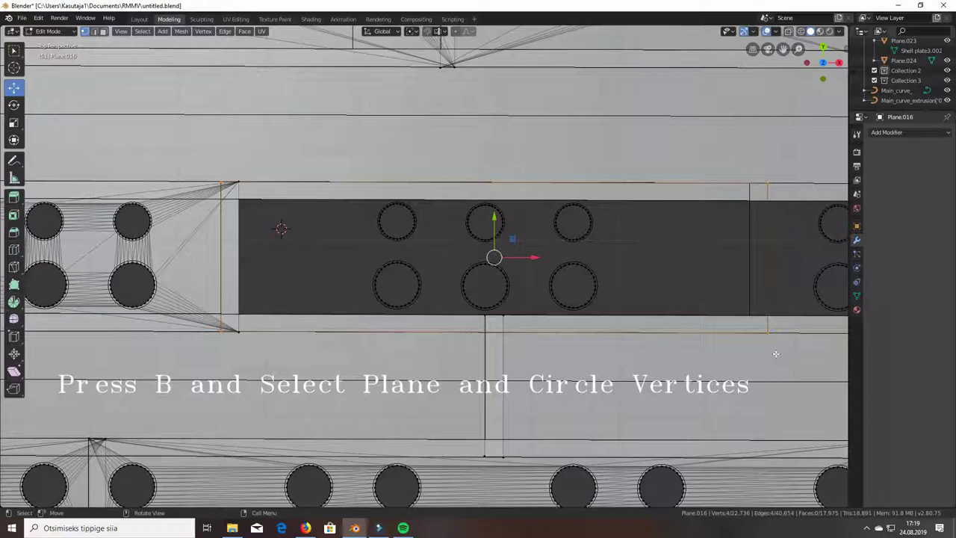
drag(320, 155, 680, 346)
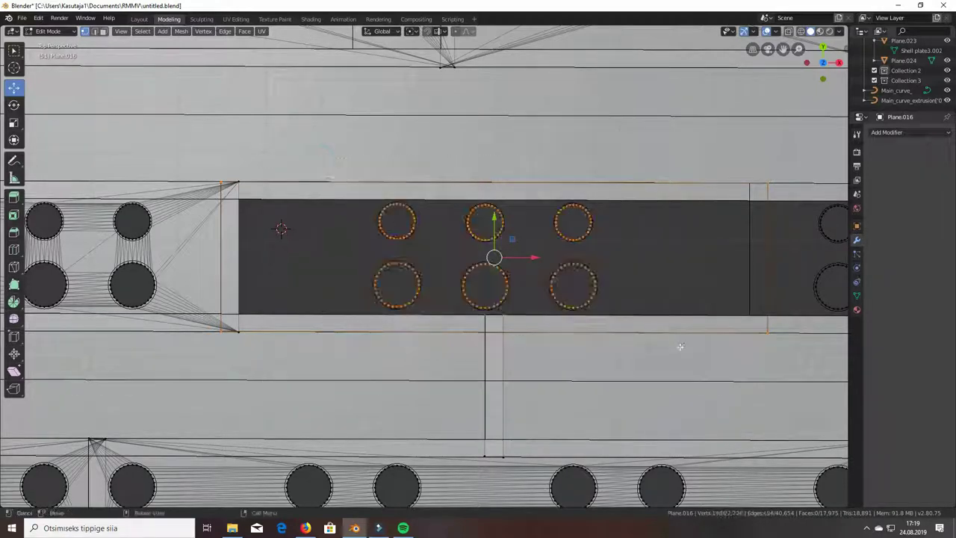
key(alt+f)
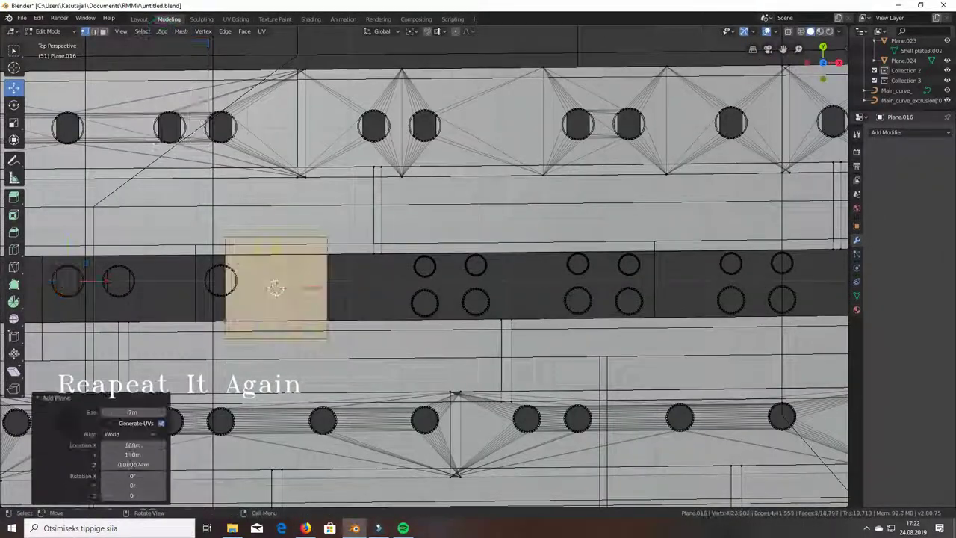
Position the new plane along X and Y and stretch its right edge across the gap
key(g)
key(x)
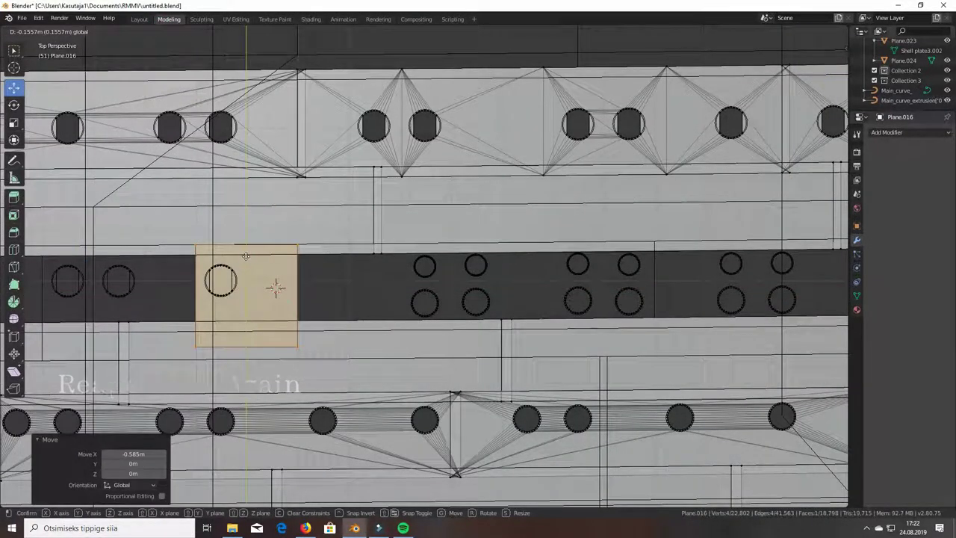
key(y)
click(250, 297)
click(297, 288)
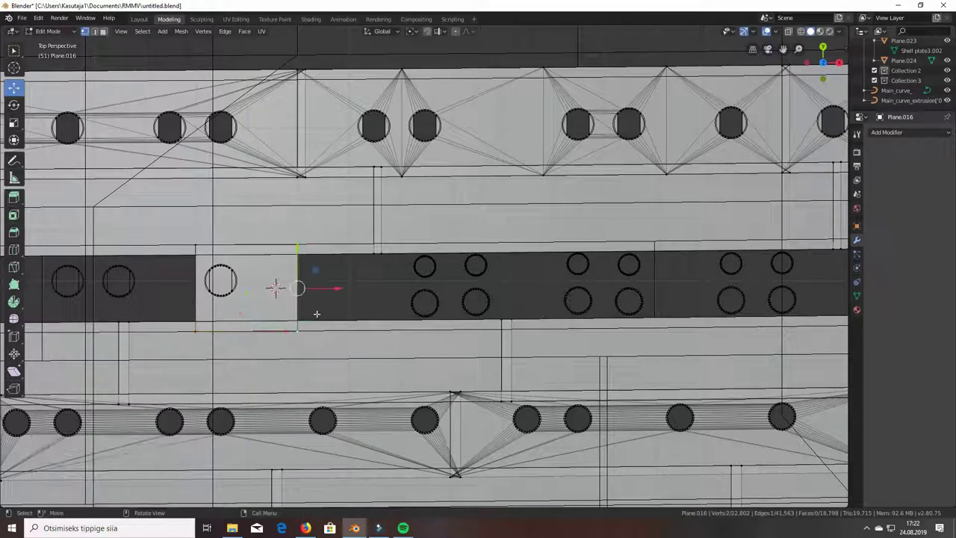
key(g)
click(668, 284)
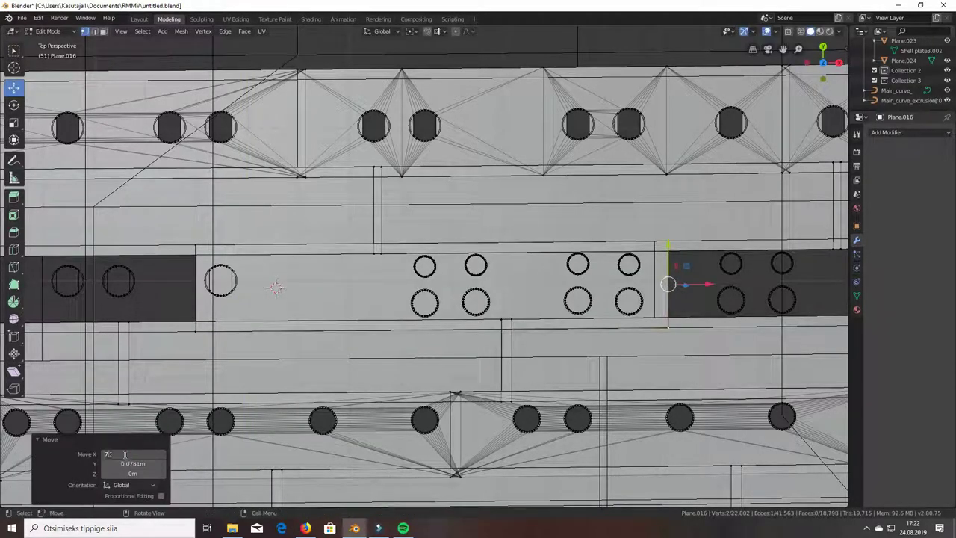
Delete only the plane's face, box-select plane and porthole circles, and fill with Alt+F
click(188, 245)
right_click(198, 336)
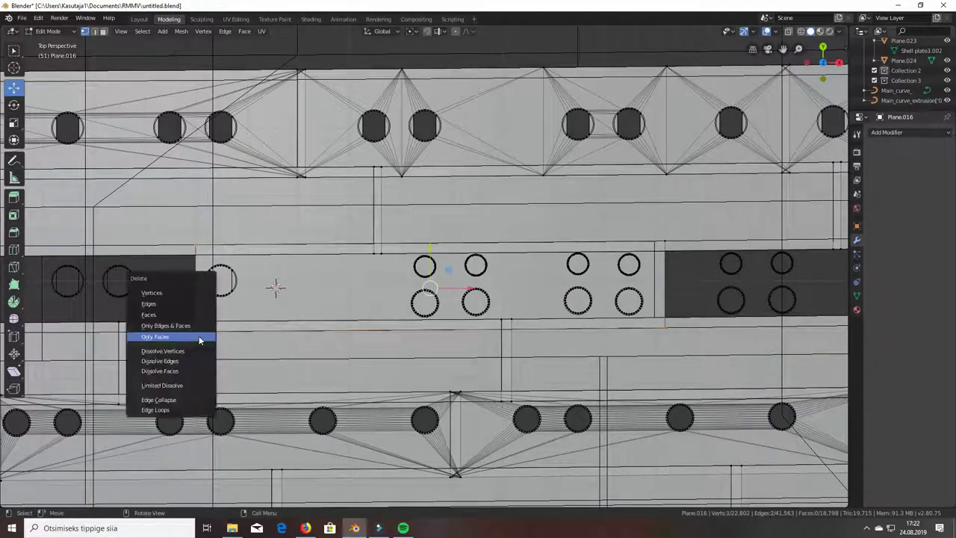
click(198, 335)
right_click(642, 247)
click(643, 248)
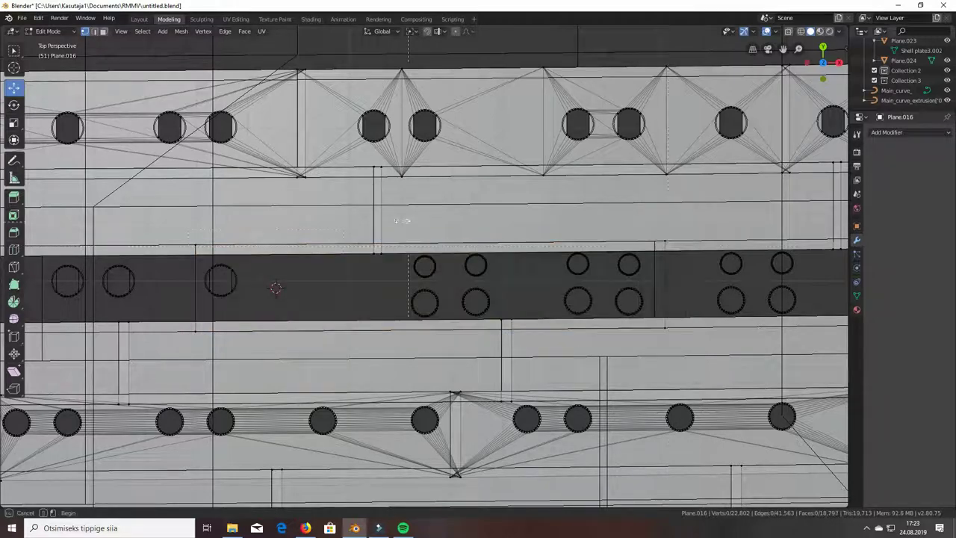
drag(549, 228, 665, 323)
key(alt+f)
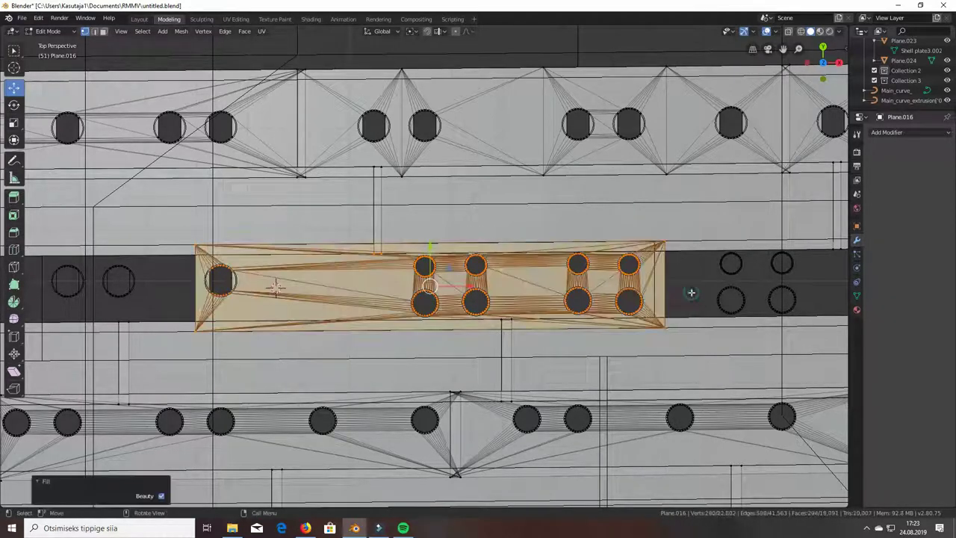
shift+middle_drag(690, 293, 331, 278)
scroll(331, 279, down, 2)
key(alt+f)
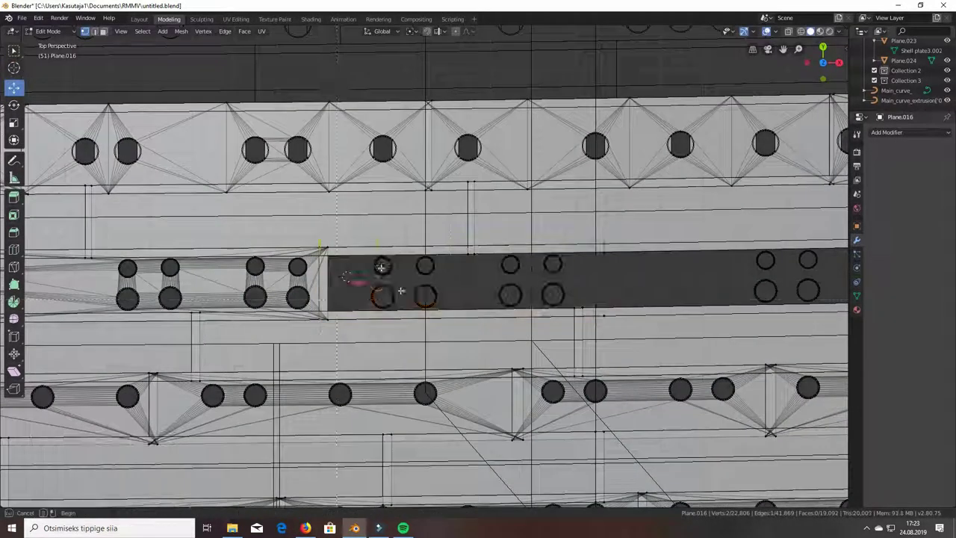
Place duplicated porthole circles in the next hull gap and box-select the circles in that strip
shift+middle_drag(277, 293, 147, 251)
key(ctrl+z)
key(alt+f)
key(g)
click(159, 256)
key(ctrl+z)
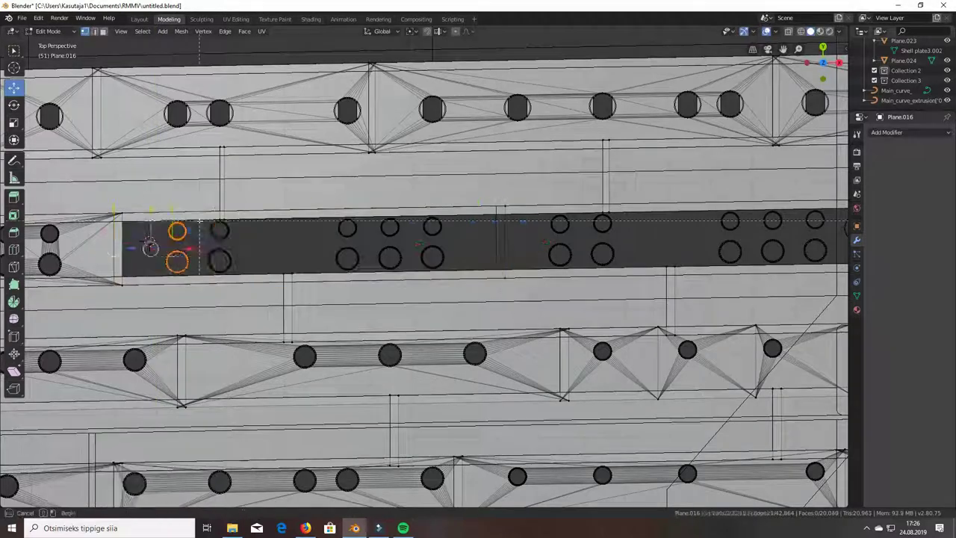
key(ctrl+shift+z)
click(39, 19)
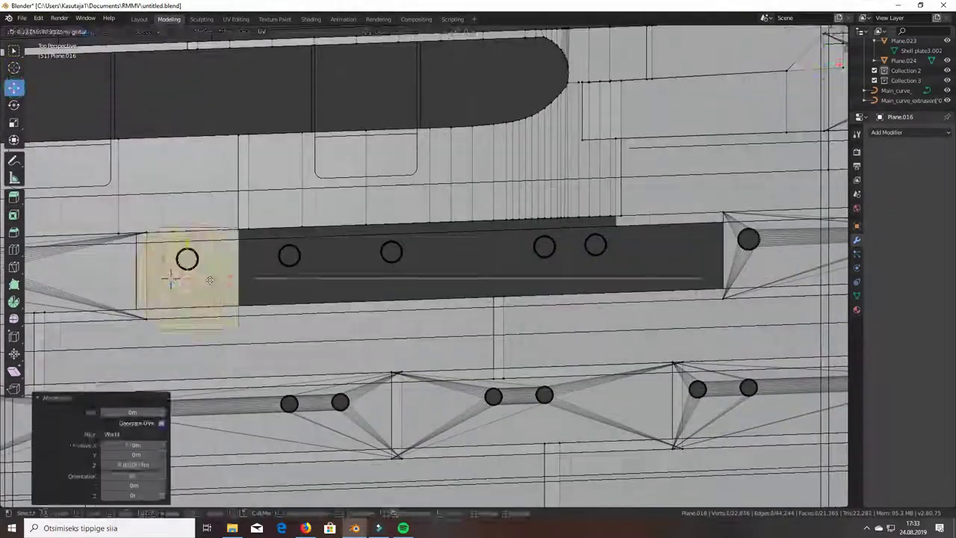
drag(170, 278, 490, 283)
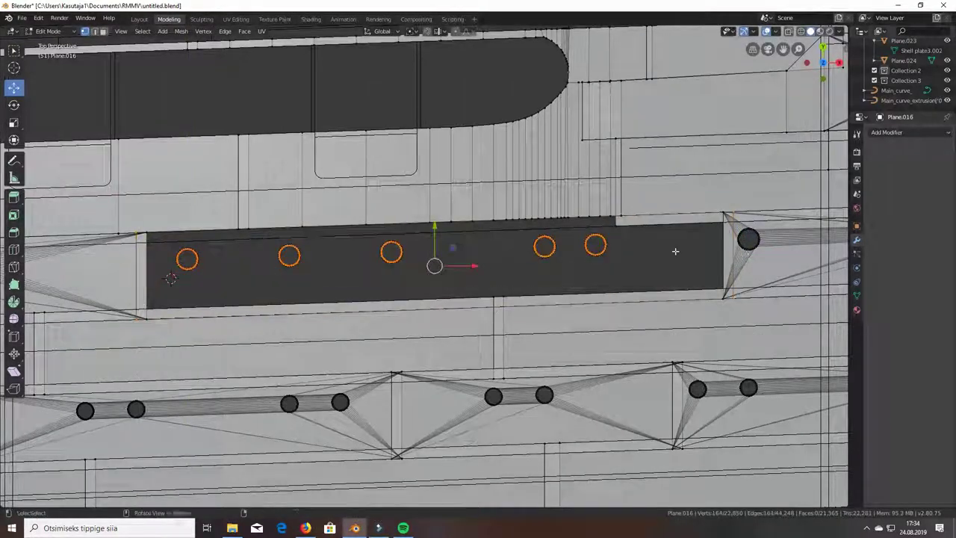